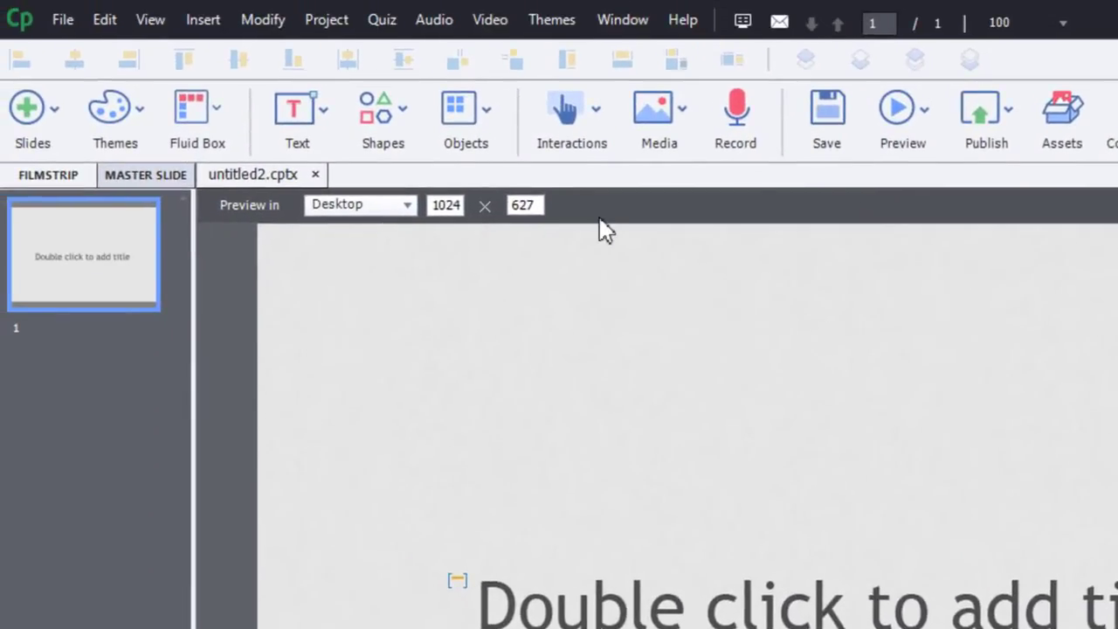
# - Preview the slide at iPhone6, iPhone7 Plus and then iPad sizes
pyautogui.click(409, 211)
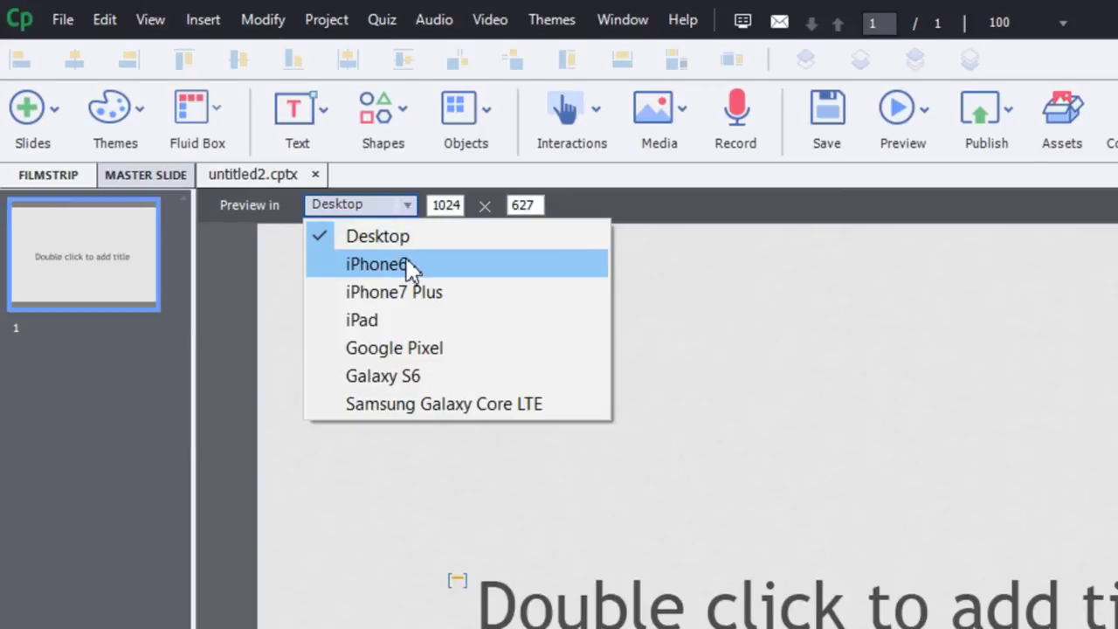
pyautogui.click(463, 267)
pyautogui.click(384, 207)
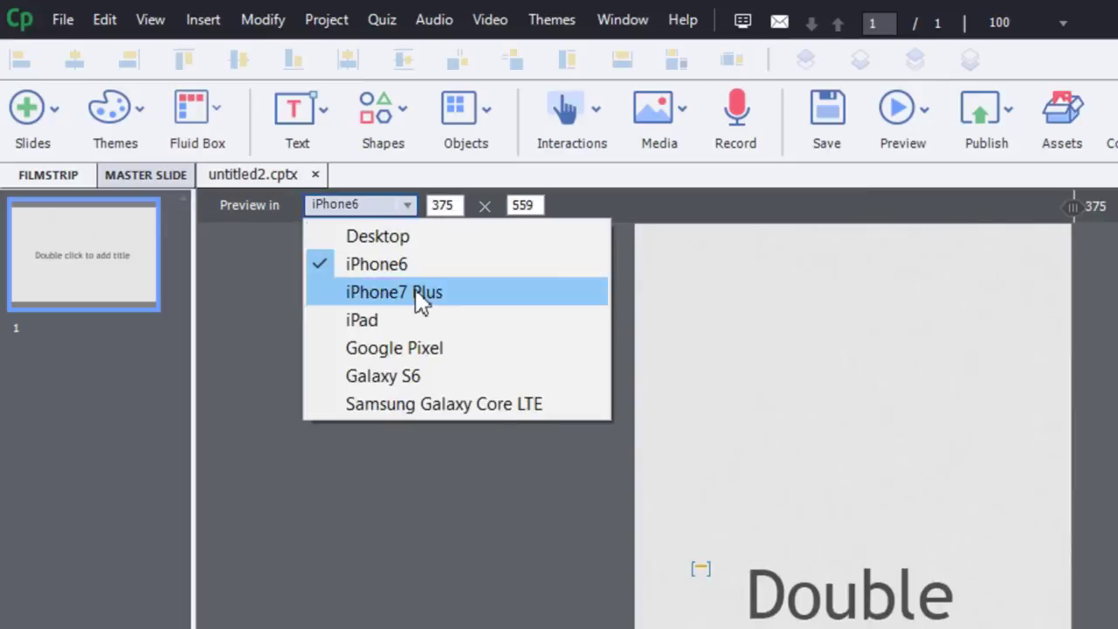
pyautogui.click(417, 293)
pyautogui.click(376, 212)
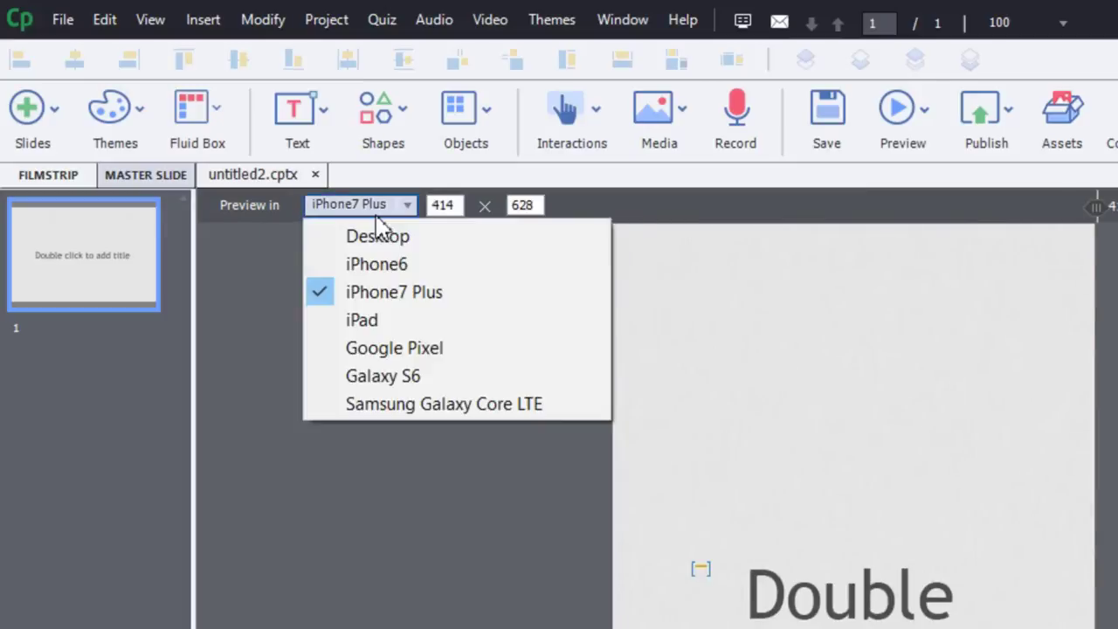
pyautogui.click(416, 327)
# - Preview at Google Pixel, Galaxy S6, then Samsung Galaxy Core LTE (360 x 559)
pyautogui.click(397, 210)
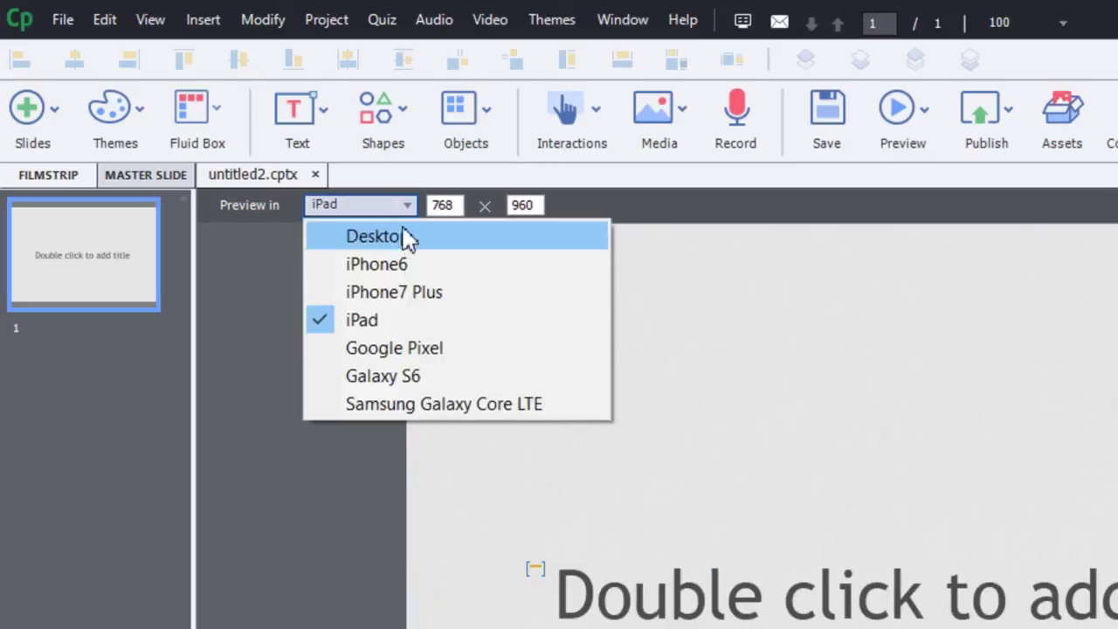
pyautogui.click(431, 345)
pyautogui.click(402, 208)
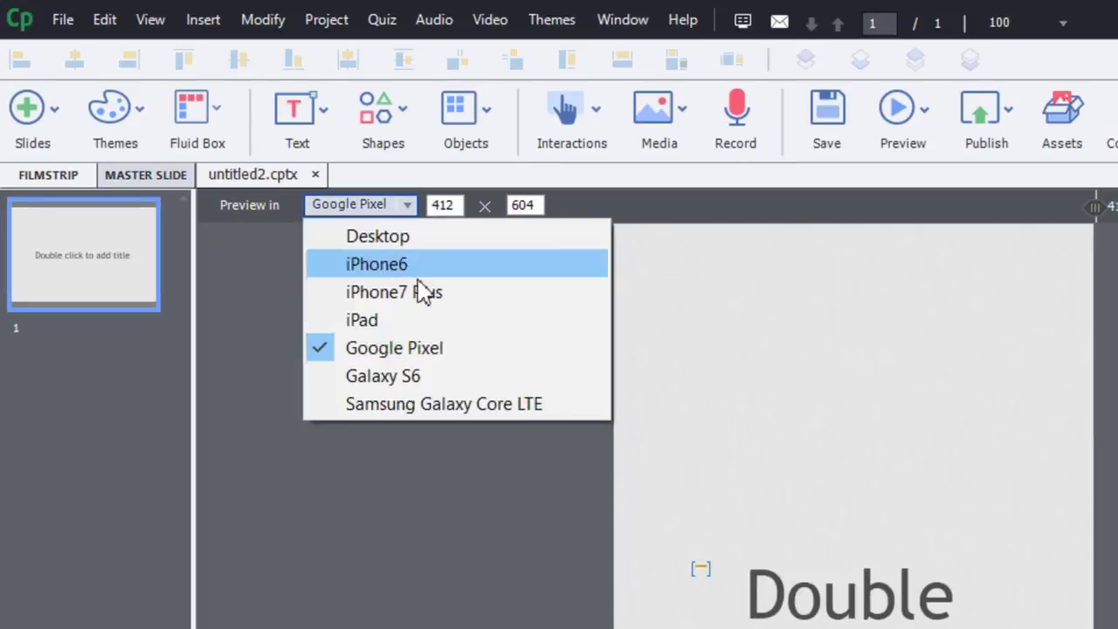
pyautogui.click(434, 378)
pyautogui.click(401, 210)
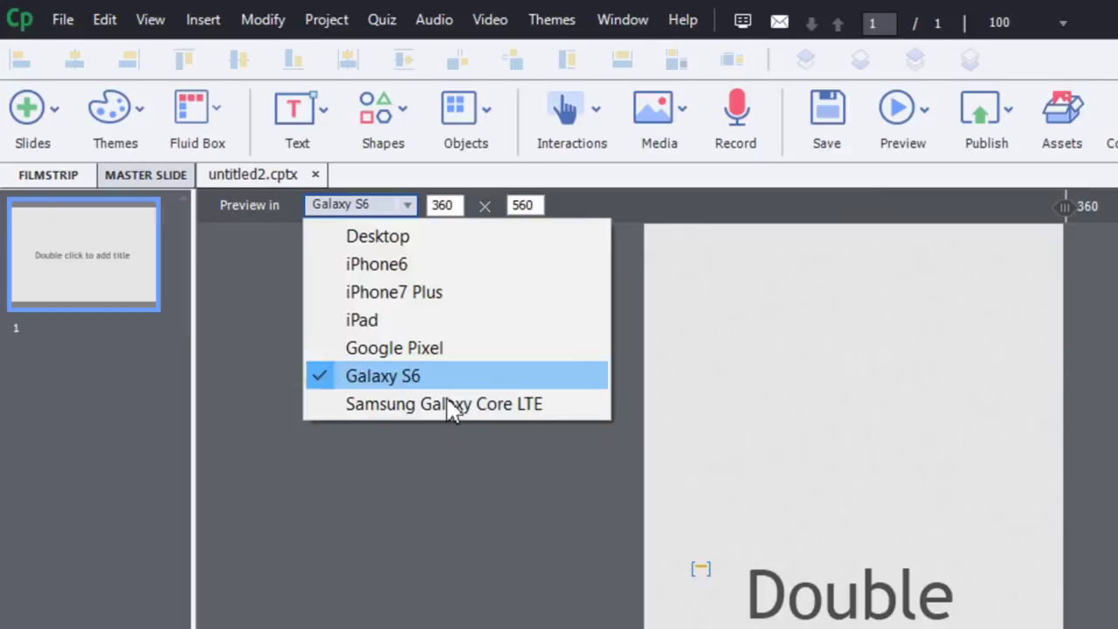
pyautogui.click(452, 399)
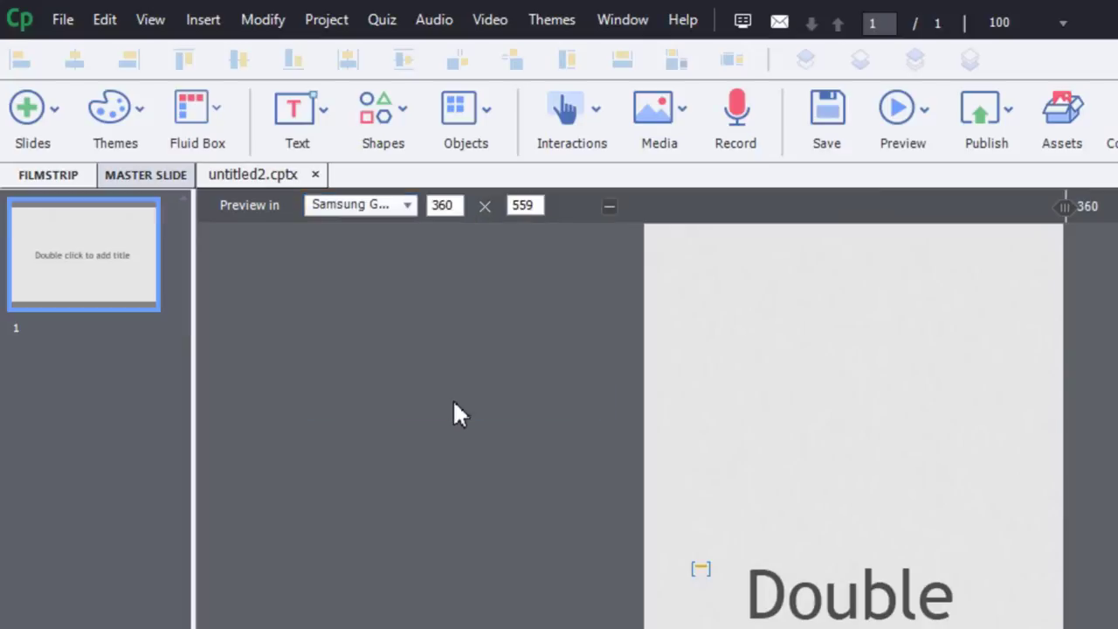
pyautogui.click(397, 204)
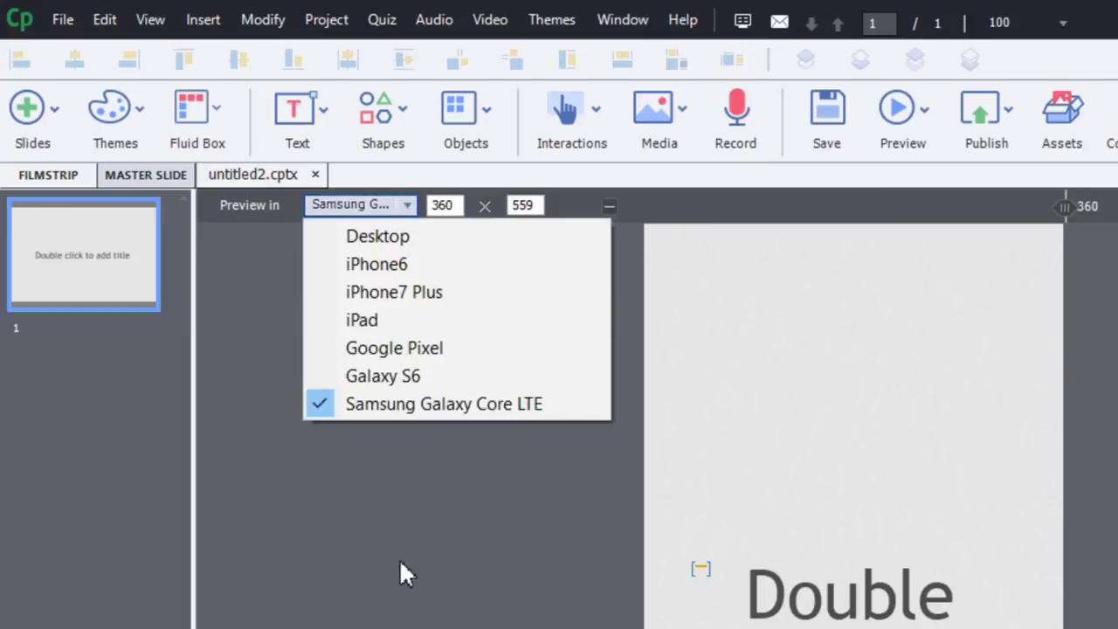
pyautogui.click(401, 562)
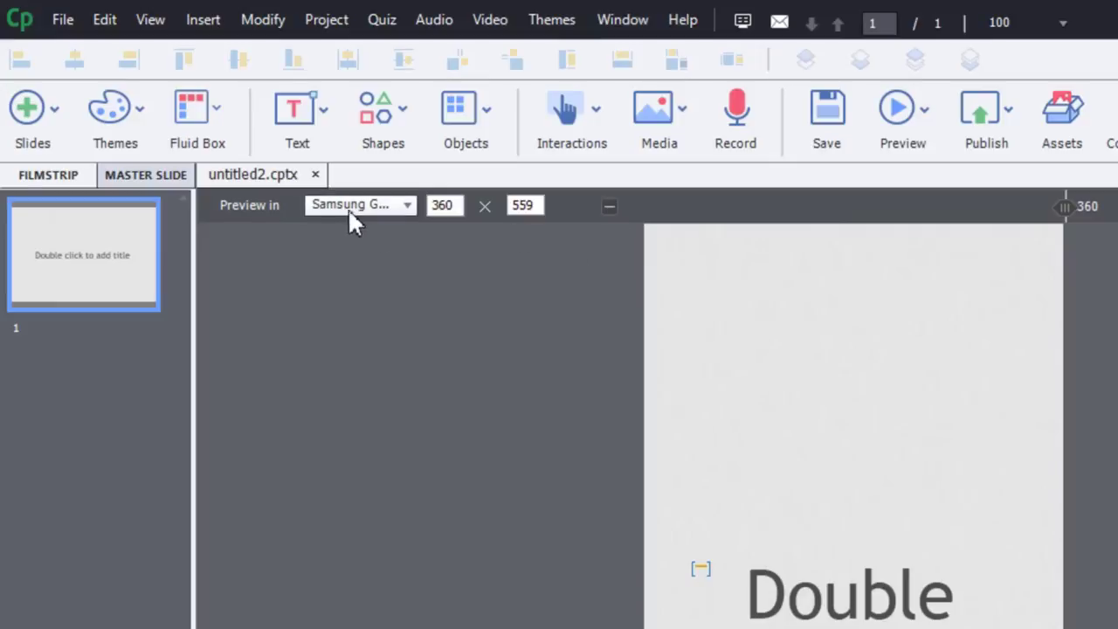
# - Delete the Samsung Galaxy Core LTE preview device, verify the device list, then show the desktop
pyautogui.click(609, 207)
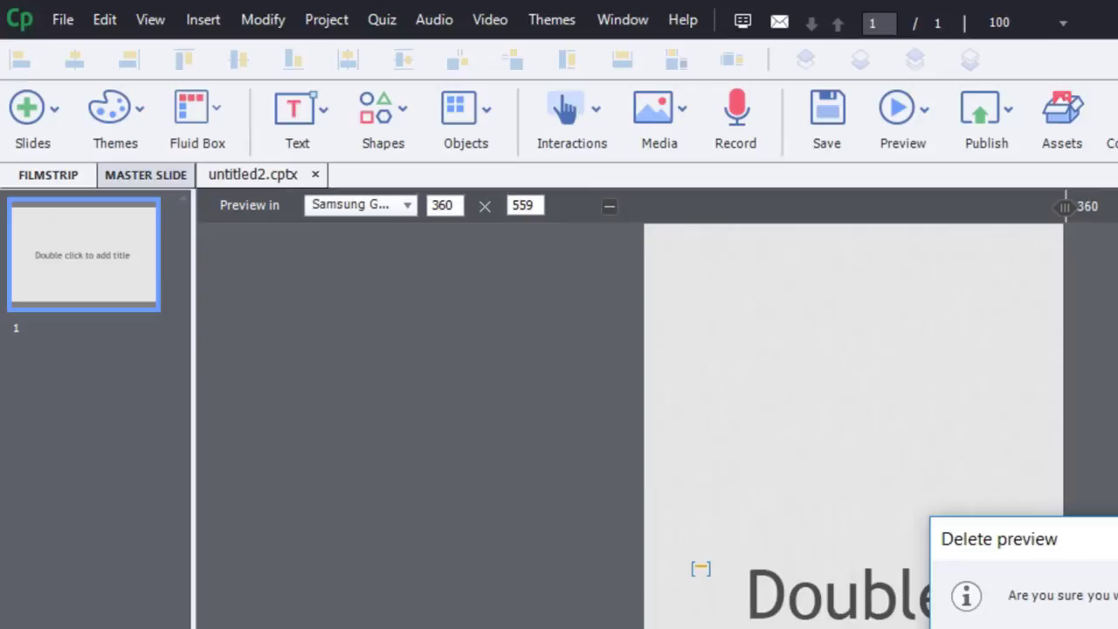
pyautogui.press('Return')
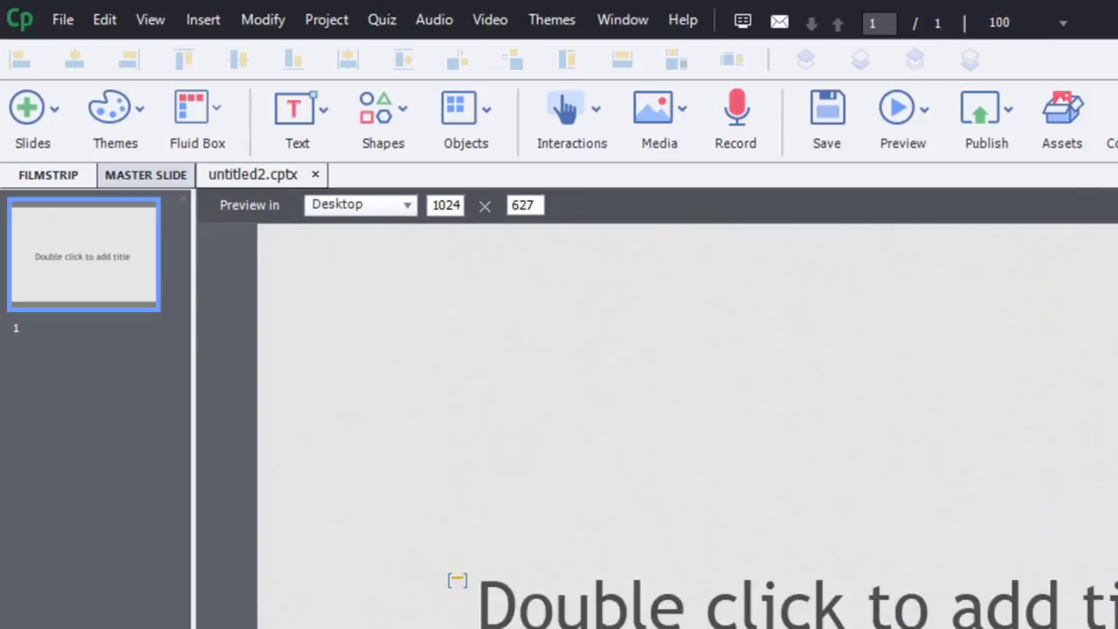
pyautogui.click(378, 211)
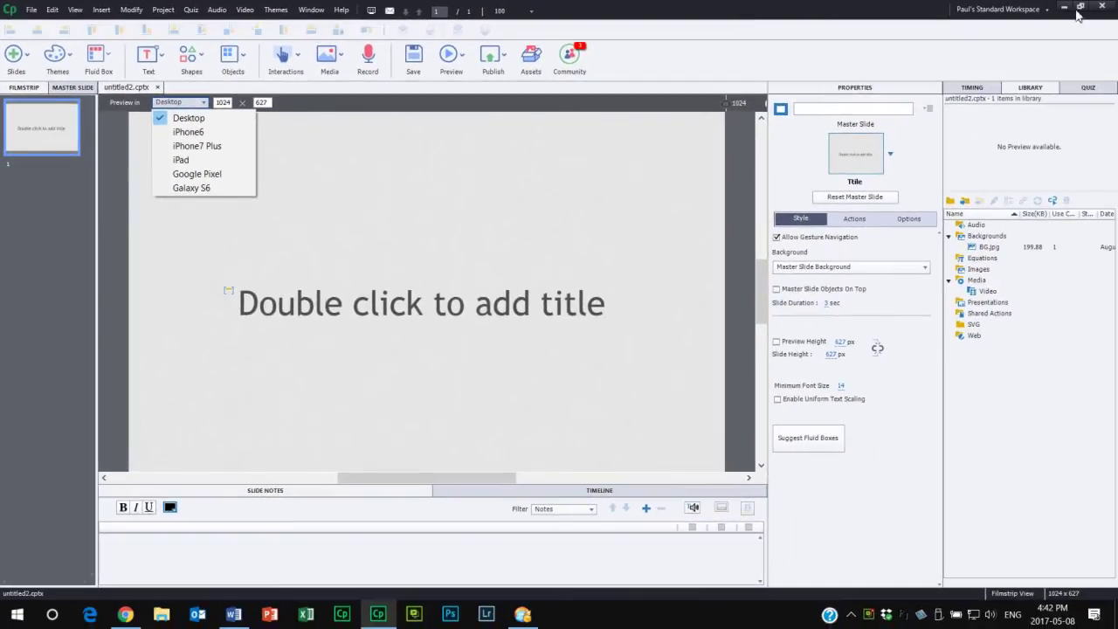
pyautogui.press('Escape')
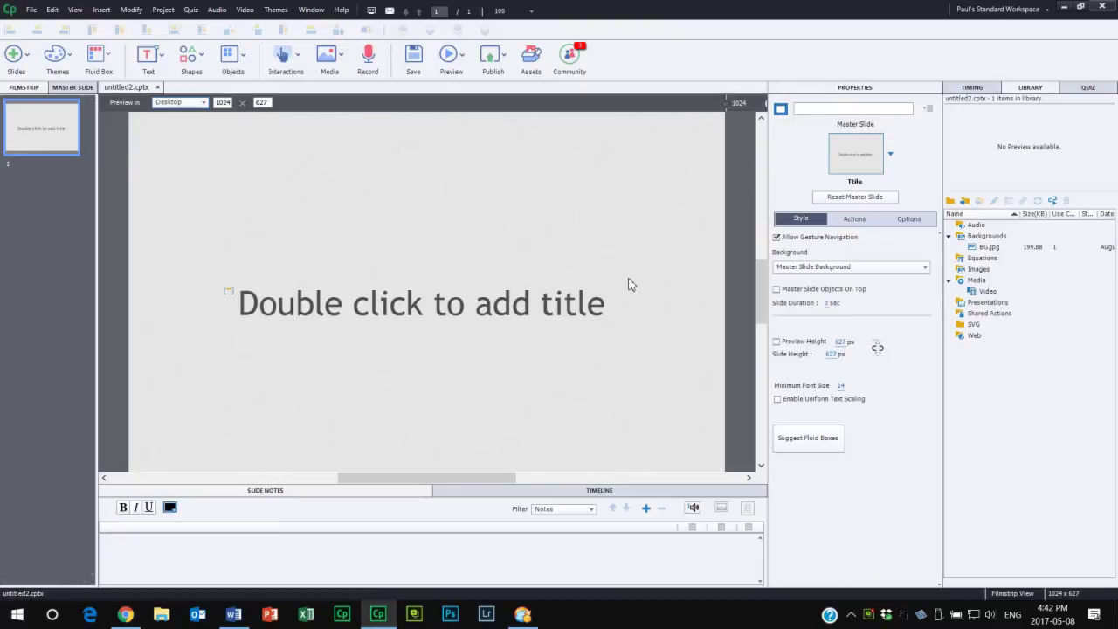
pyautogui.press('super+d')
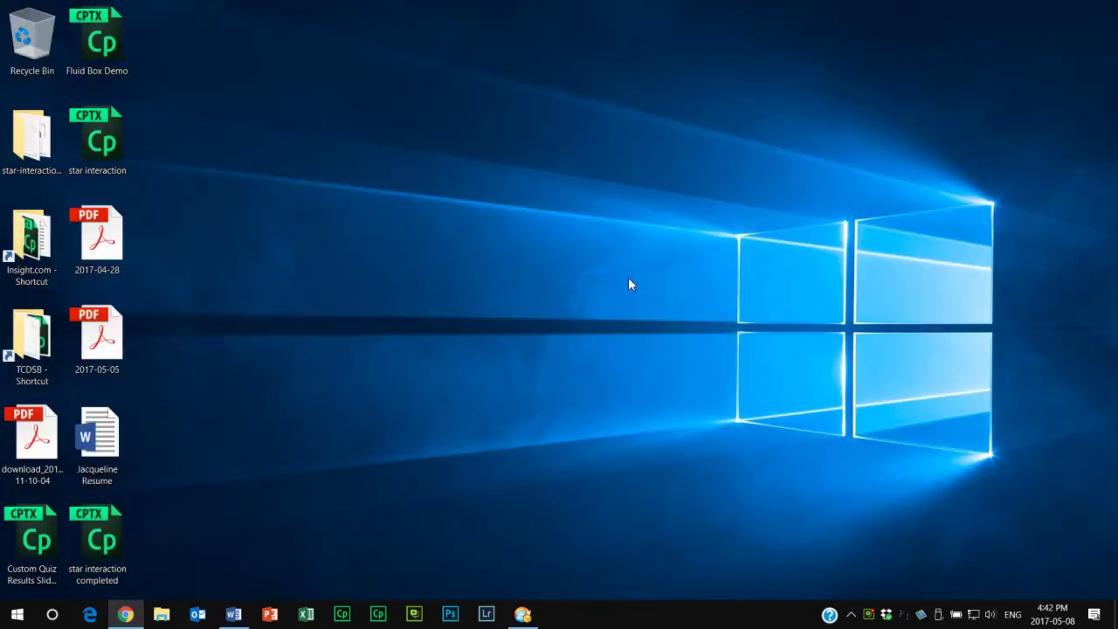
# - Browse to C:\Program Files\Adobe\Adobe Captivate 2017 x64 in File Explorer
pyautogui.click(161, 614)
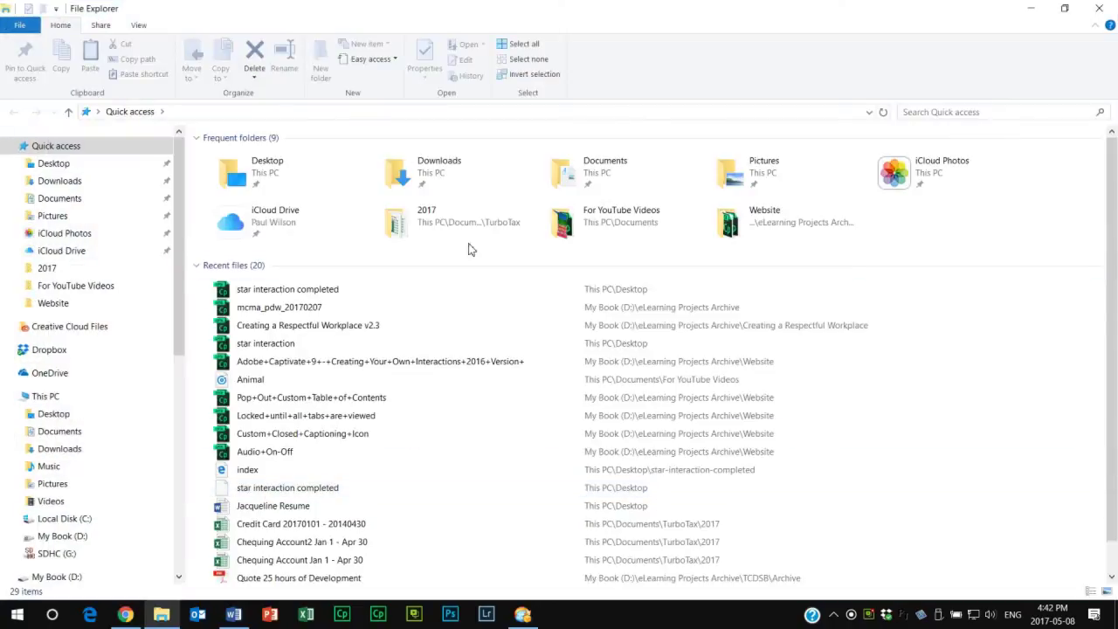
pyautogui.click(68, 399)
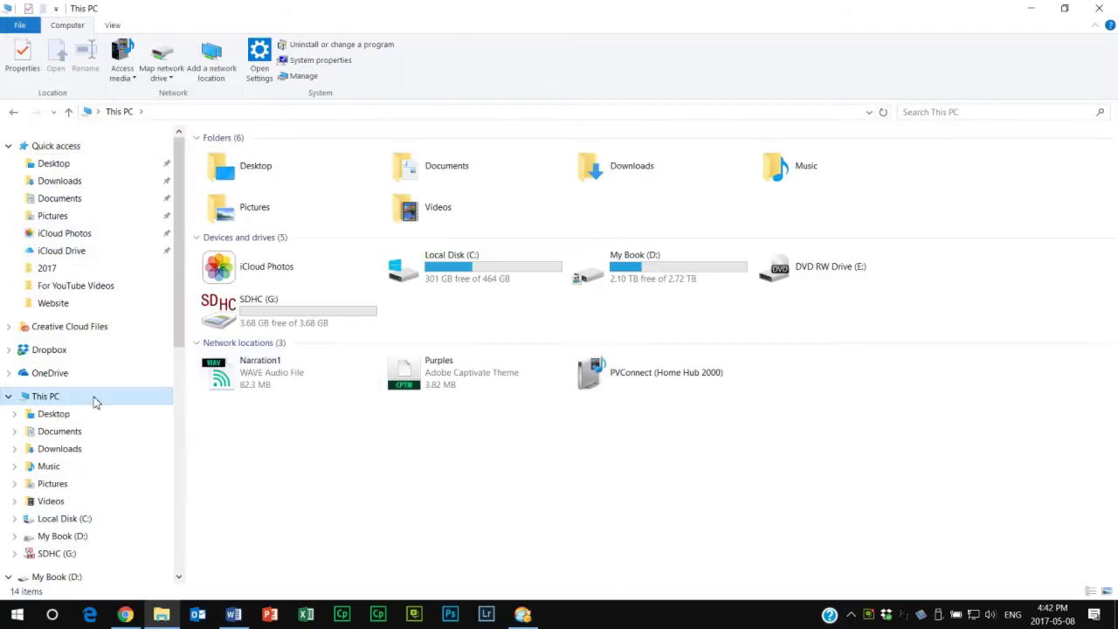
pyautogui.doubleClick(492, 274)
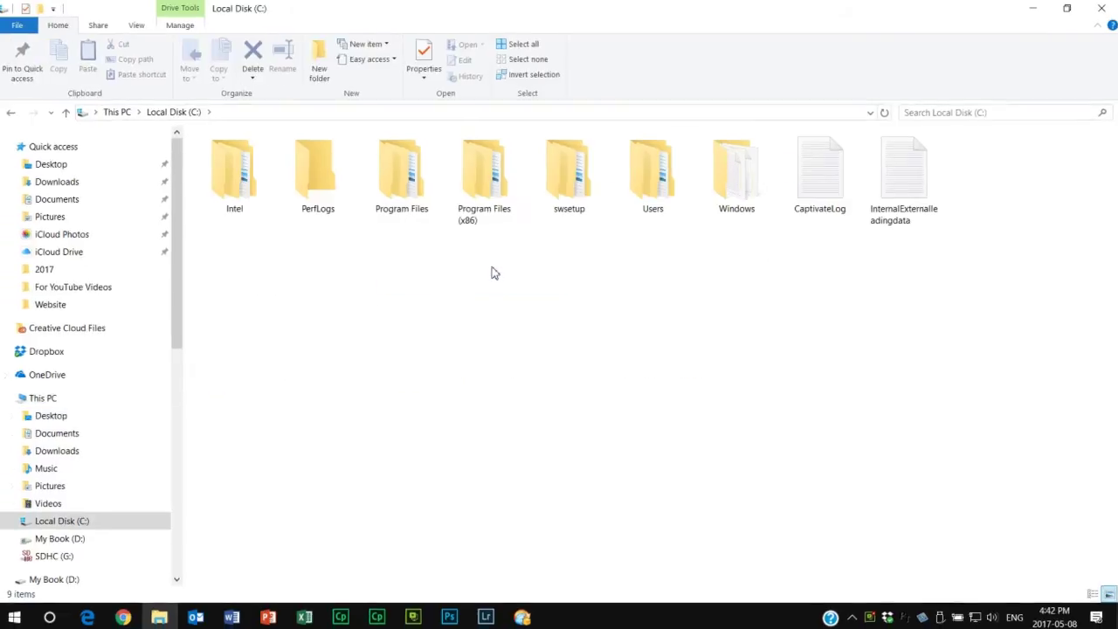
pyautogui.doubleClick(410, 183)
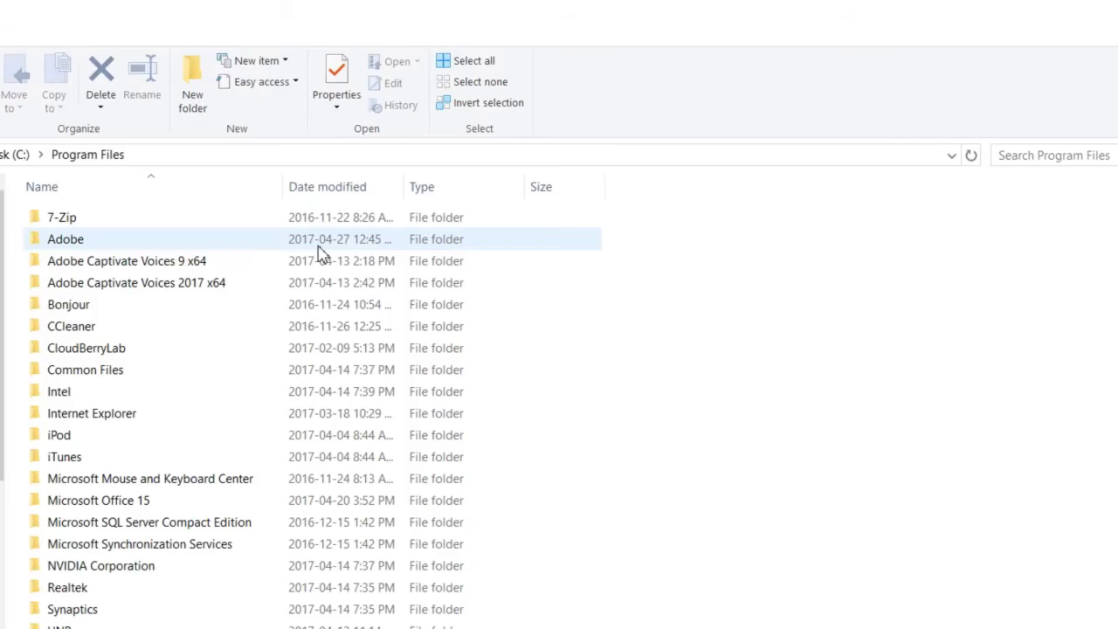
pyautogui.doubleClick(68, 246)
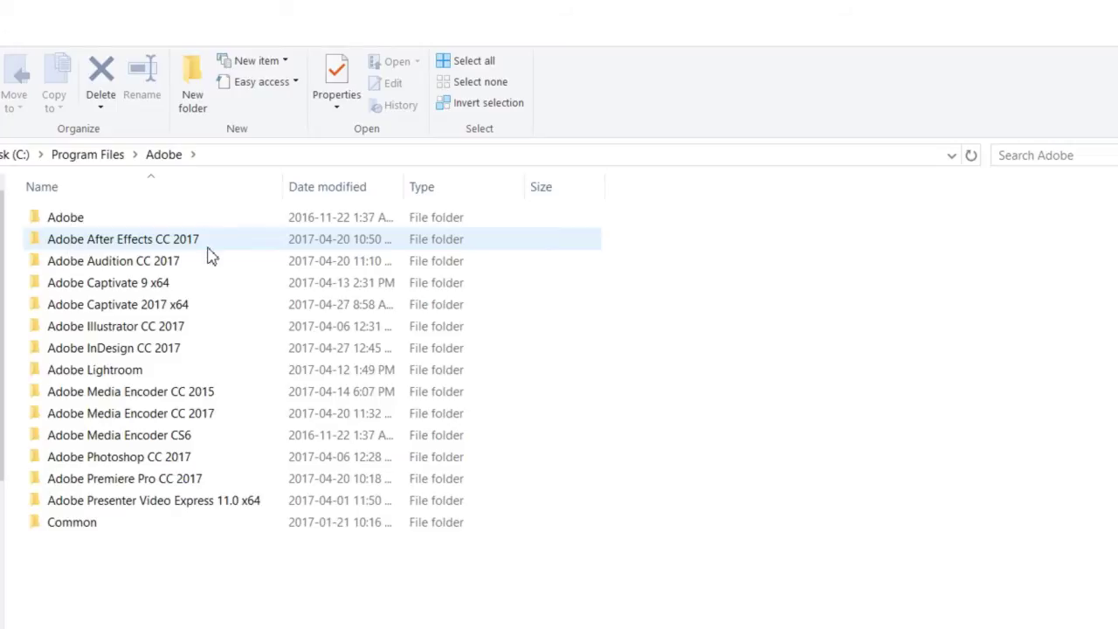
pyautogui.click(224, 319)
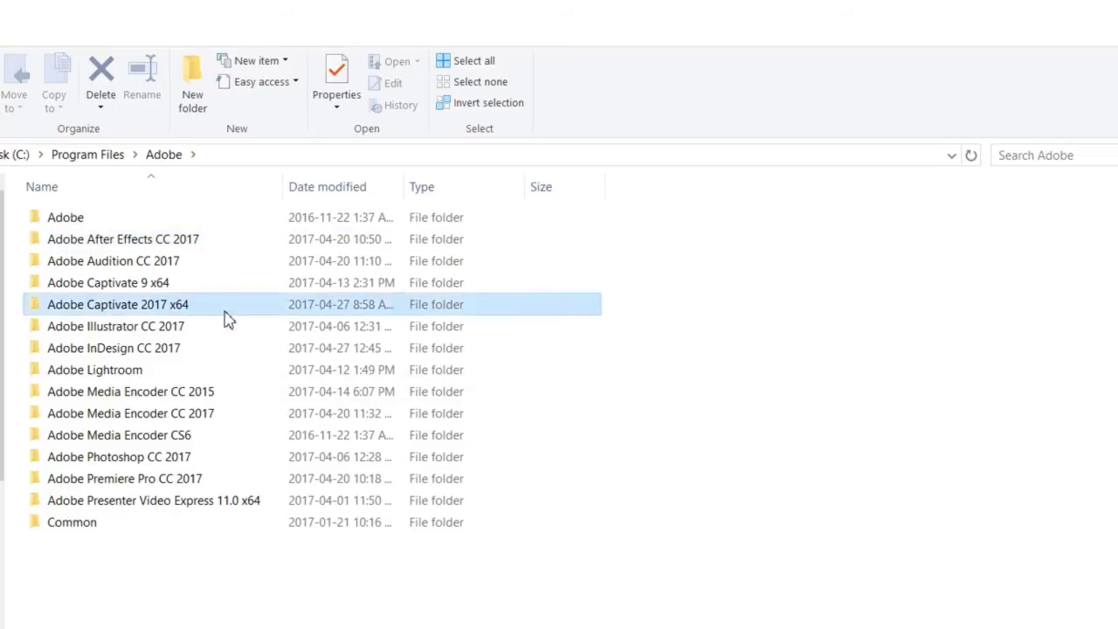
pyautogui.doubleClick(226, 314)
# - Sort the folder by type and open DeviceList in WordPad
pyautogui.scroll(-10, 759, 449)
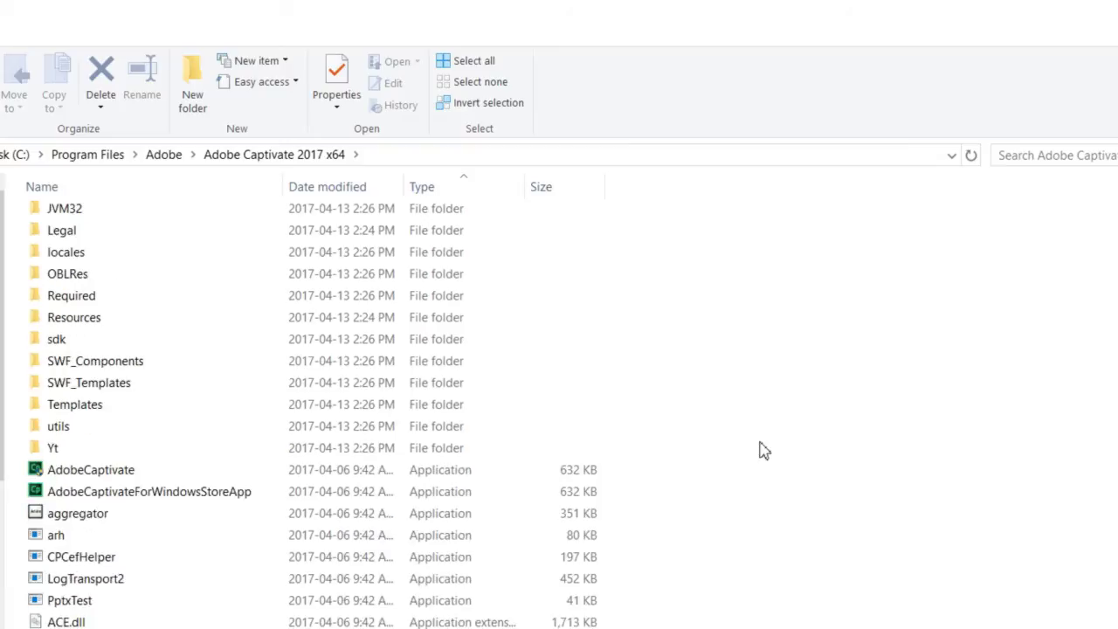
pyautogui.scroll(2, 629, 374)
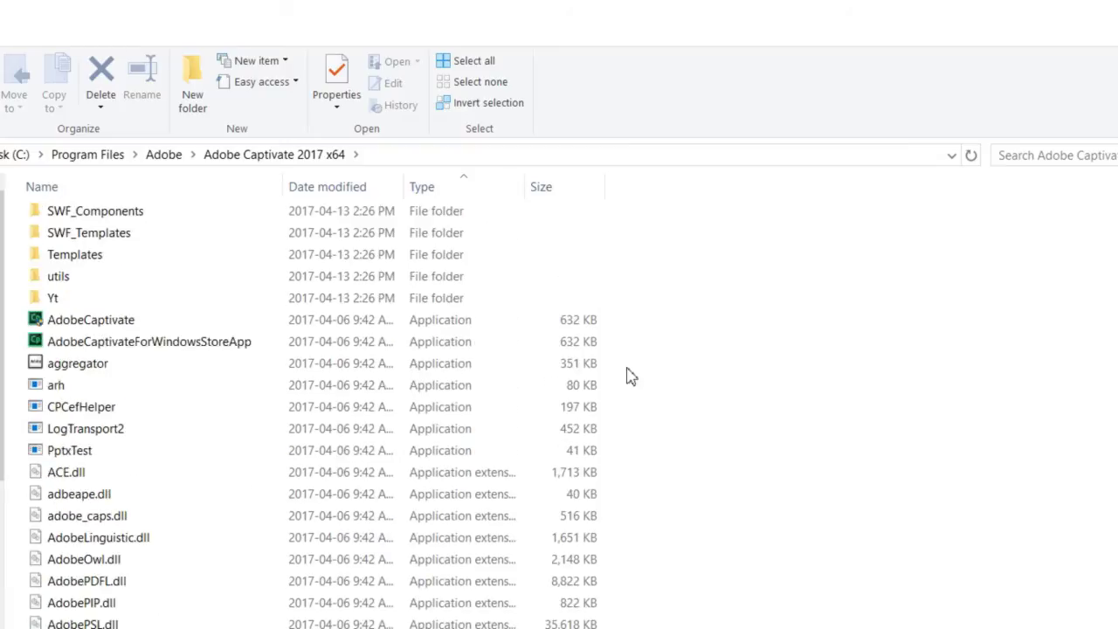
pyautogui.click(439, 188)
pyautogui.scroll(-6, 797, 403)
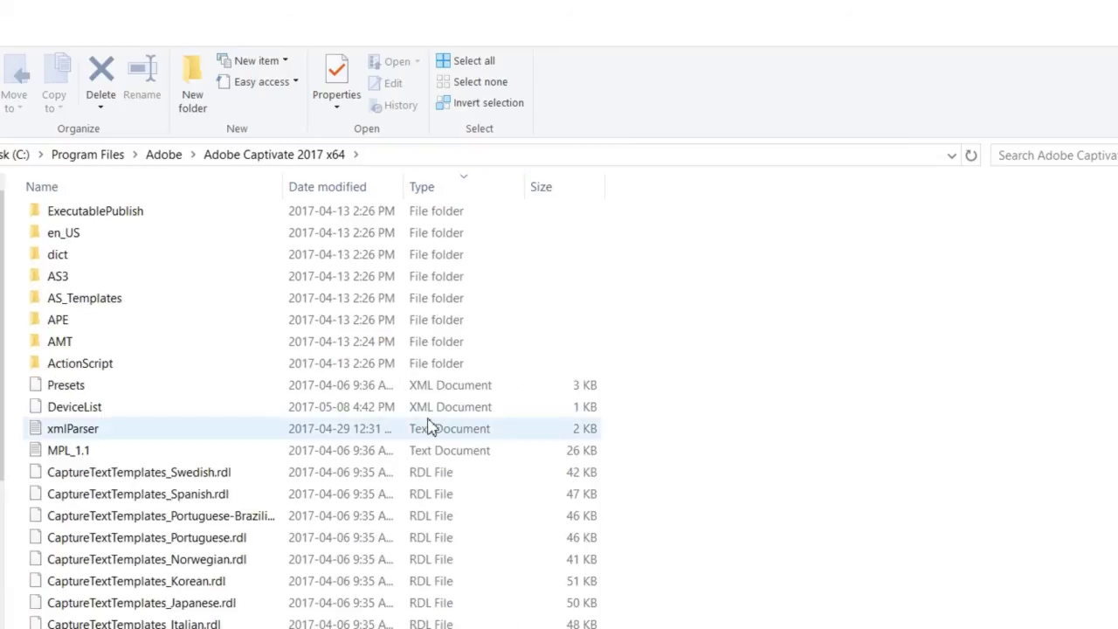
pyautogui.click(103, 417)
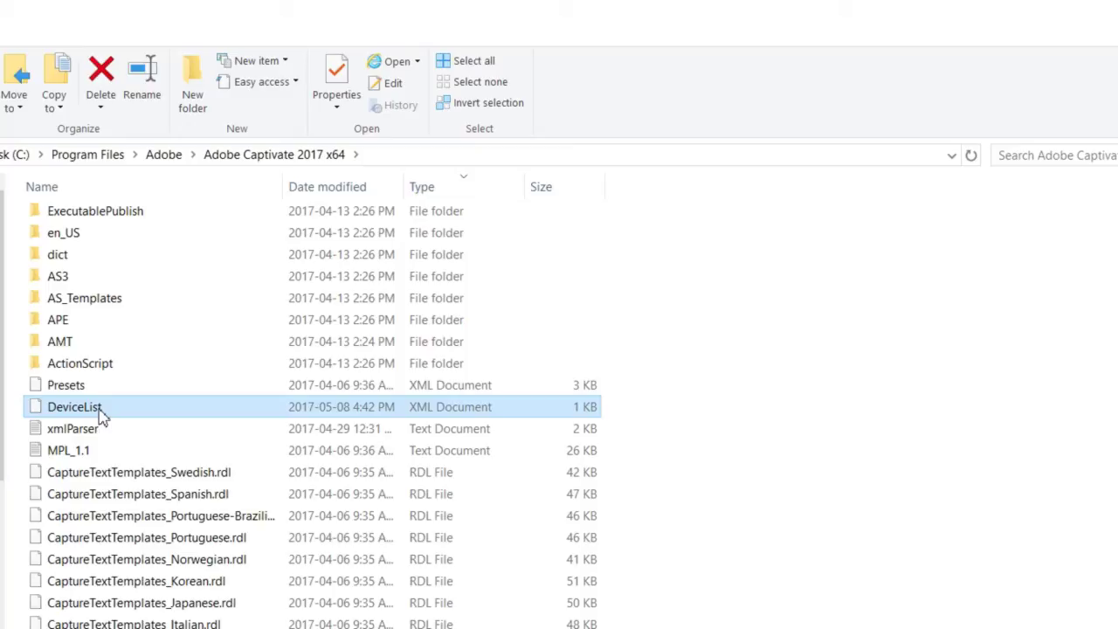
pyautogui.rightClick(103, 418)
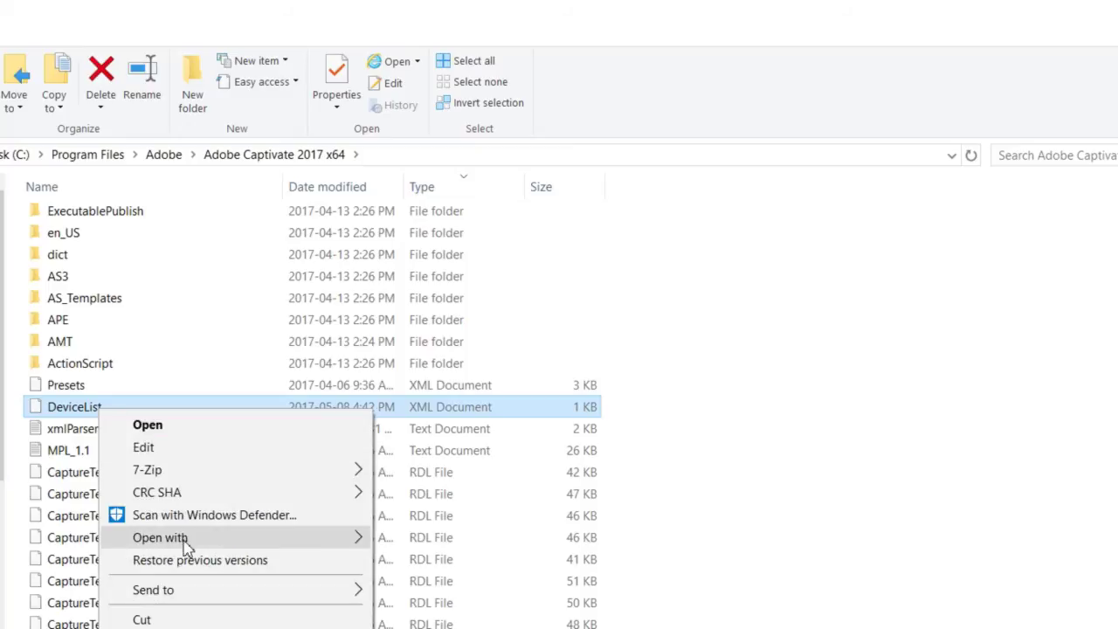
pyautogui.moveTo(186, 540)
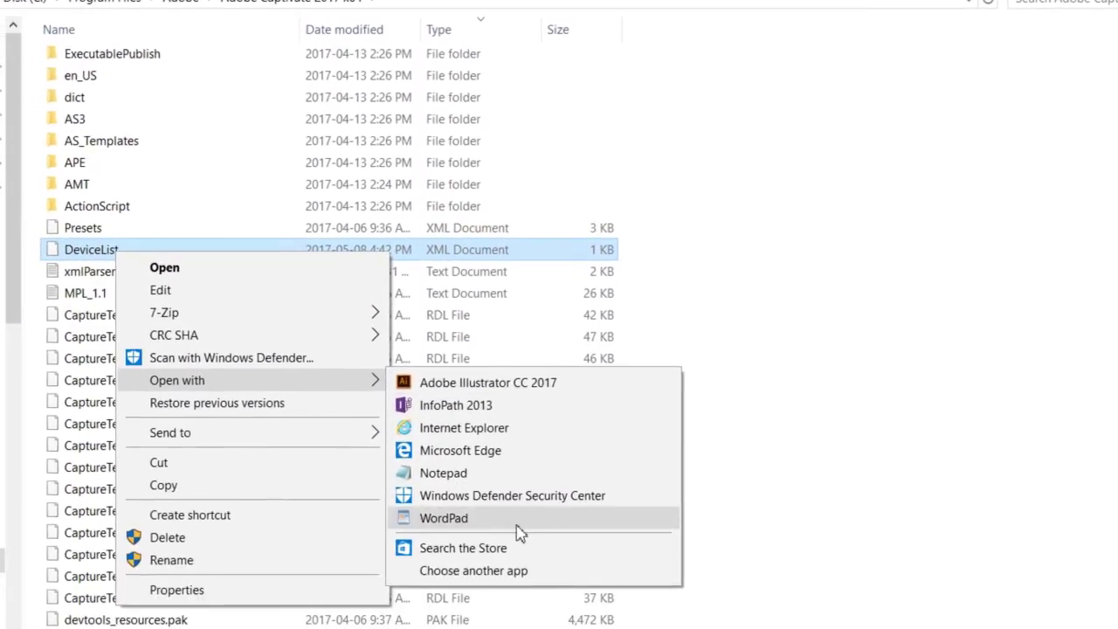
pyautogui.click(510, 572)
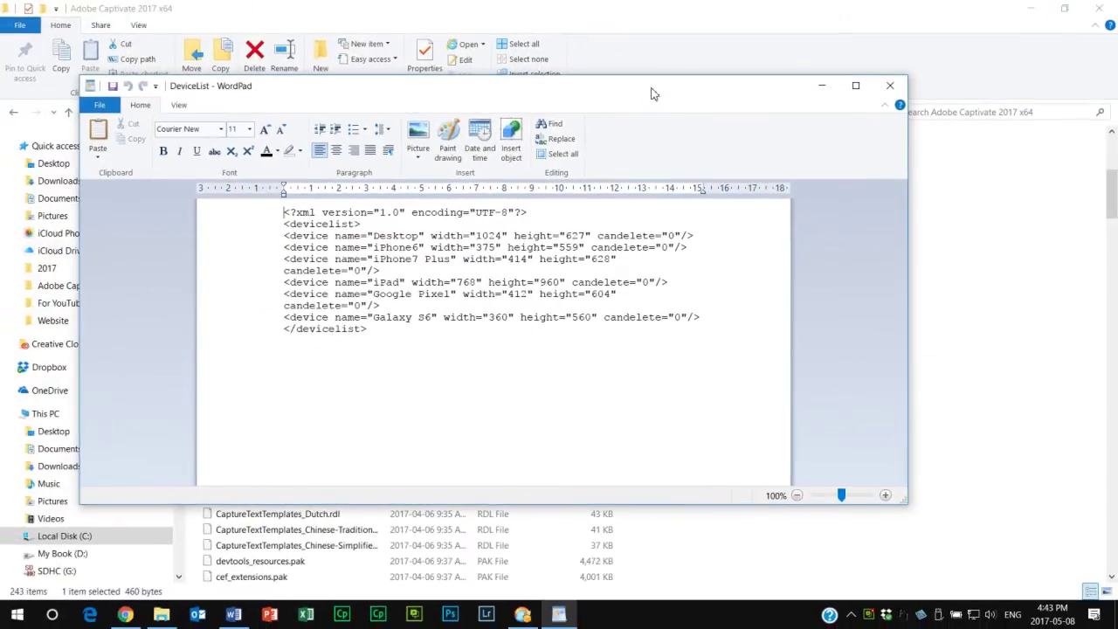
# - Maximize WordPad and change candelete to 1 for Desktop, iPhone6 and iPhone7 Plus
pyautogui.moveTo(651, 94); pyautogui.dragTo(716, 5)
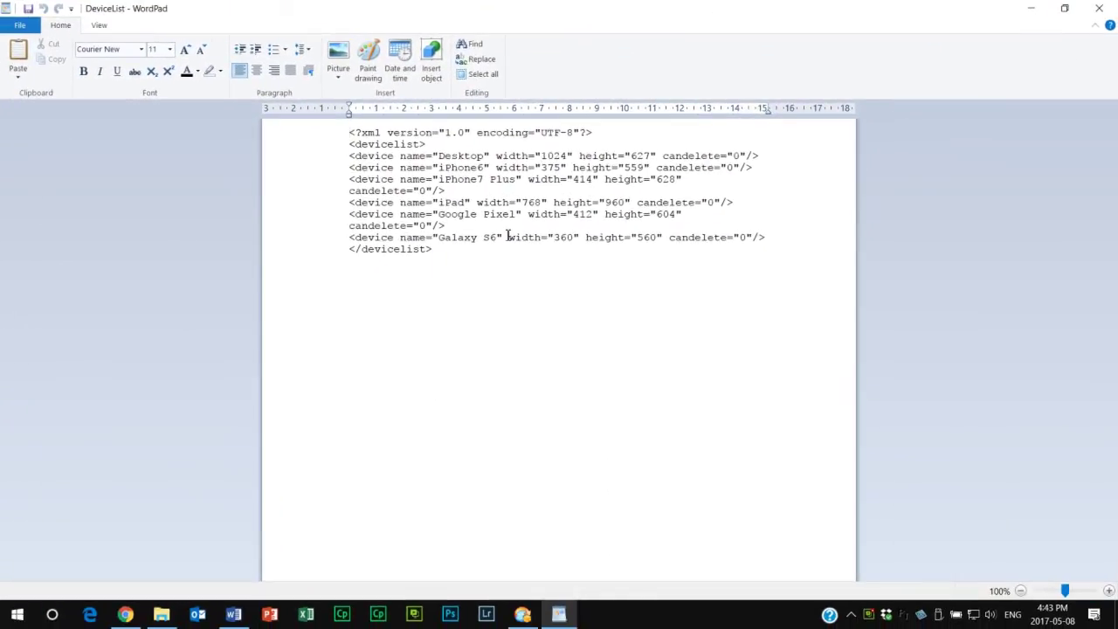
pyautogui.scroll(5, 508, 236)
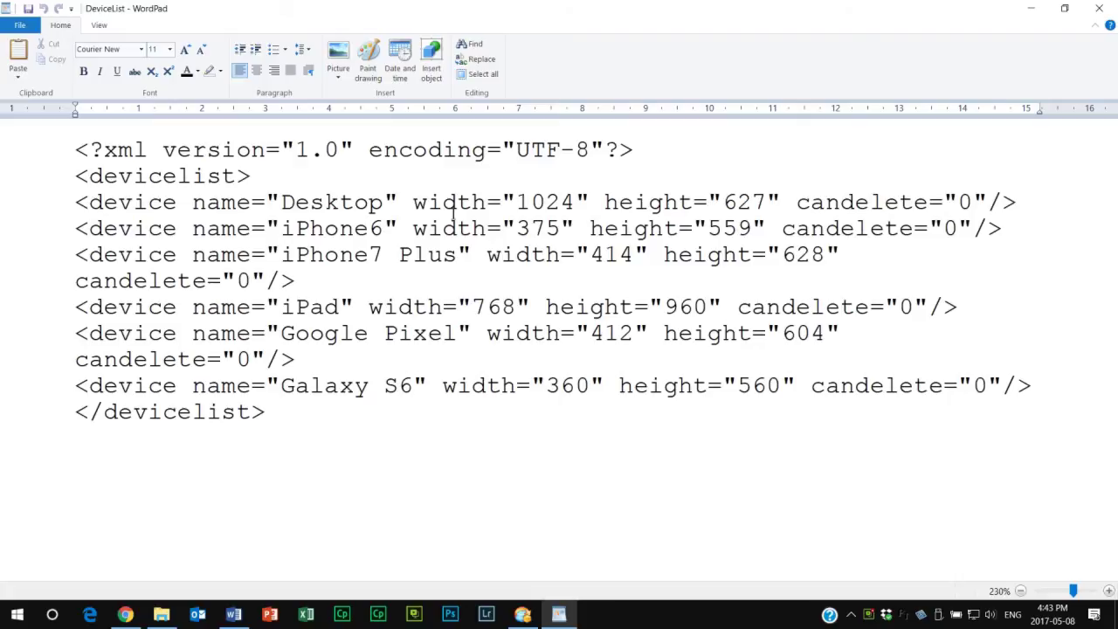
pyautogui.moveTo(965, 202); pyautogui.dragTo(973, 204)
pyautogui.write('1')
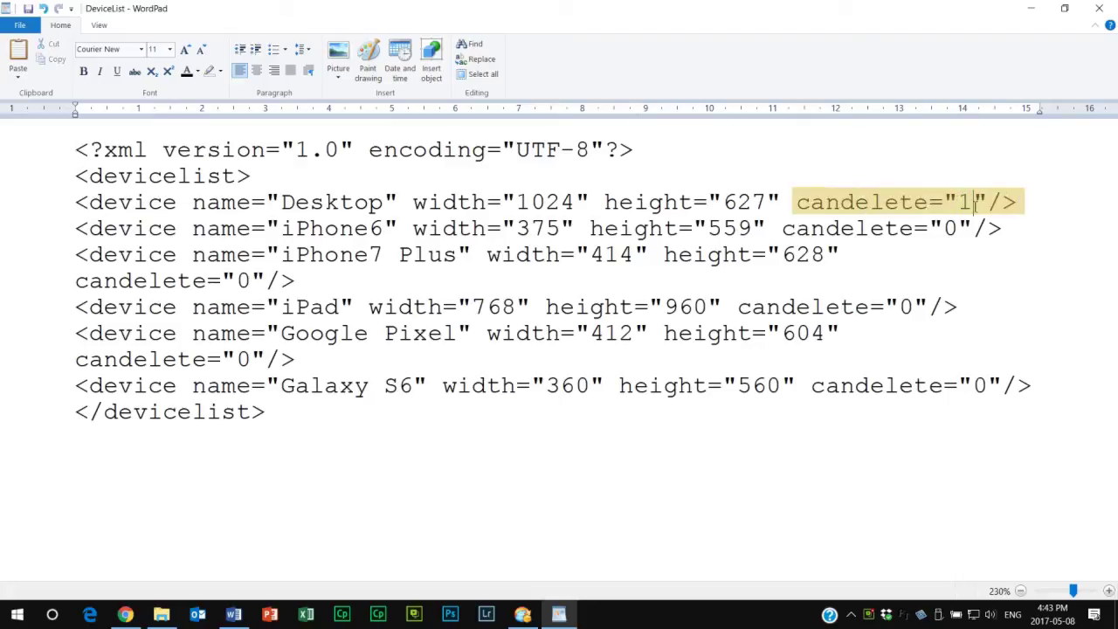
pyautogui.moveTo(944, 228); pyautogui.dragTo(958, 229)
pyautogui.write('1')
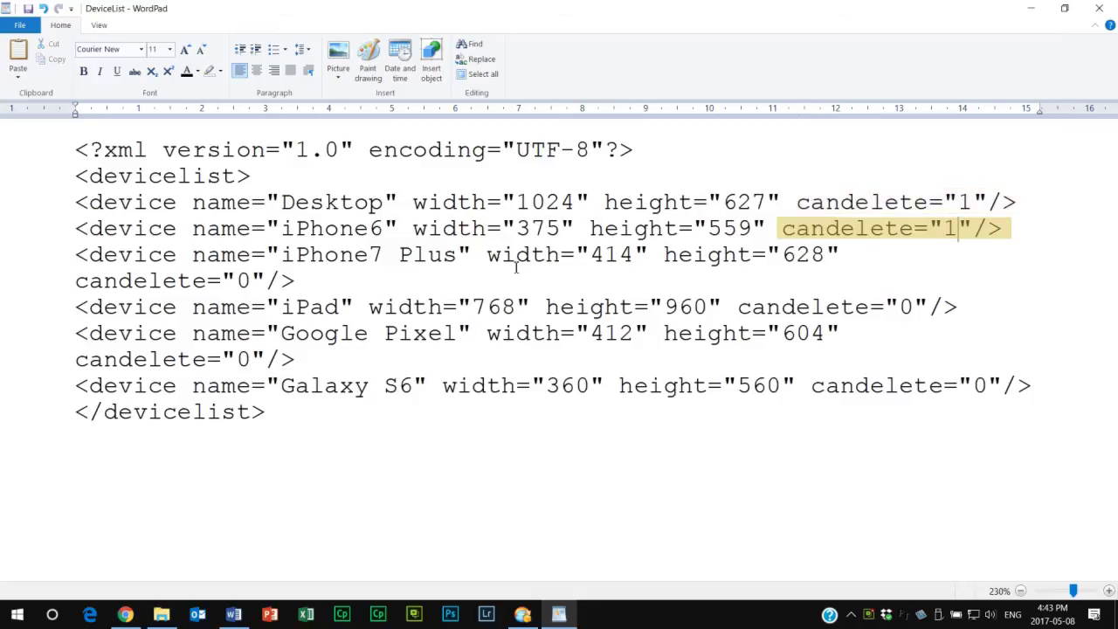
pyautogui.moveTo(235, 281); pyautogui.dragTo(251, 280)
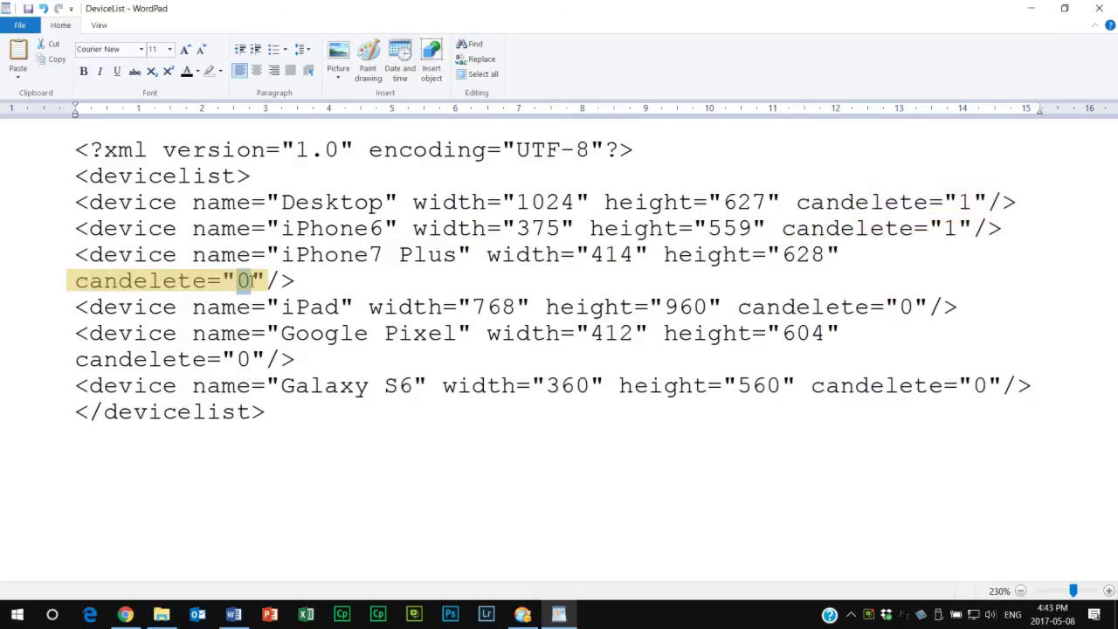
pyautogui.write('1')
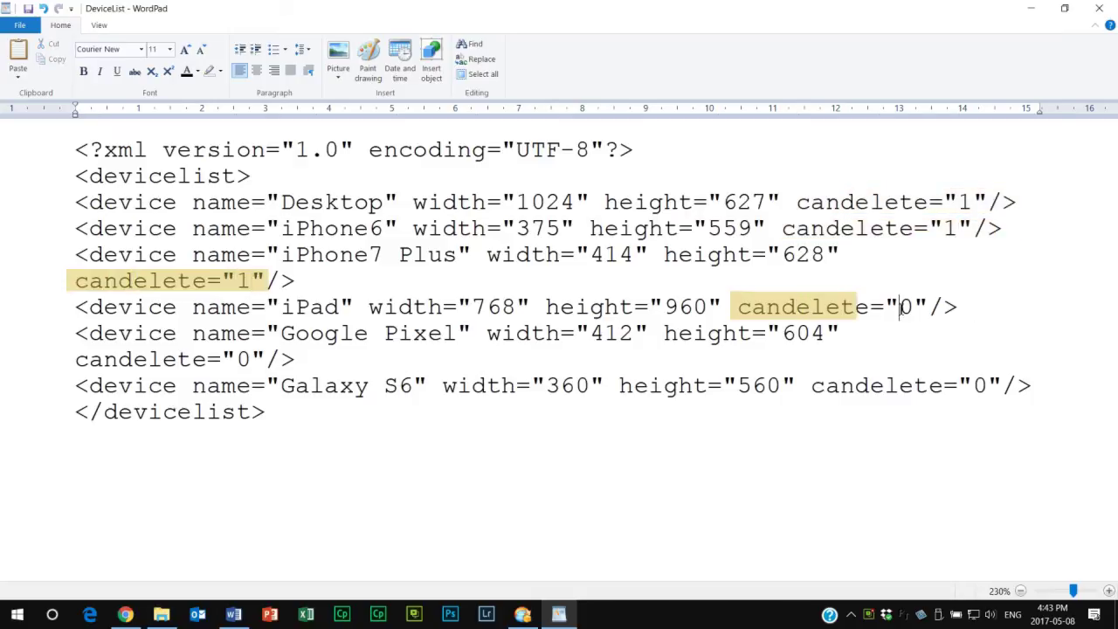
# - Change candelete from 0 to 1 for iPad, Google Pixel and Galaxy S6
pyautogui.moveTo(900, 307); pyautogui.dragTo(914, 306)
pyautogui.write('1')
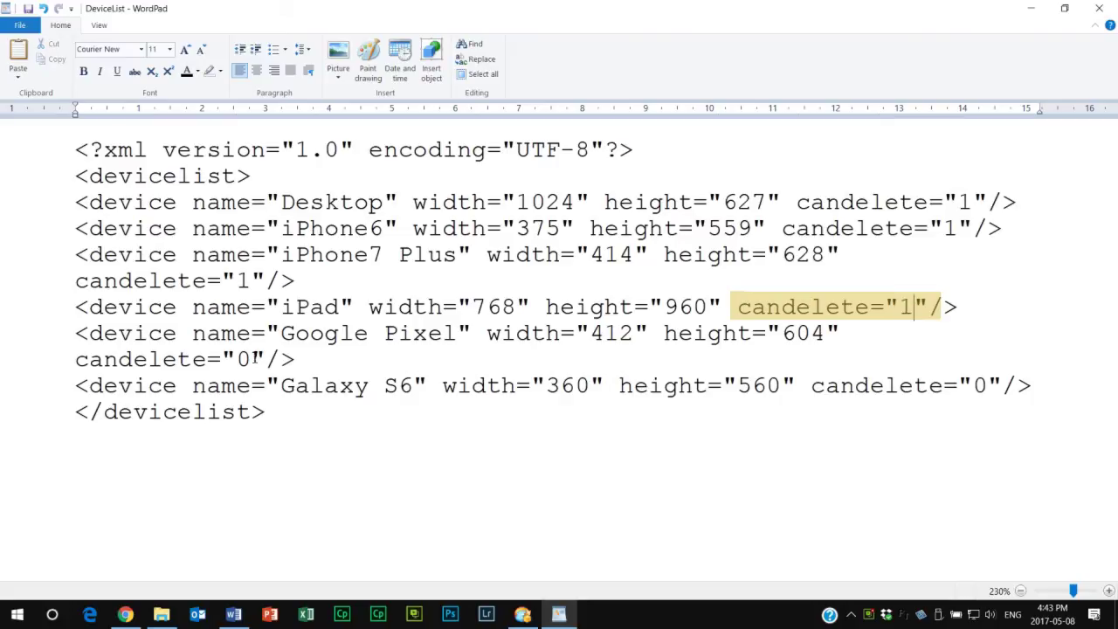
pyautogui.moveTo(252, 359); pyautogui.dragTo(208, 360)
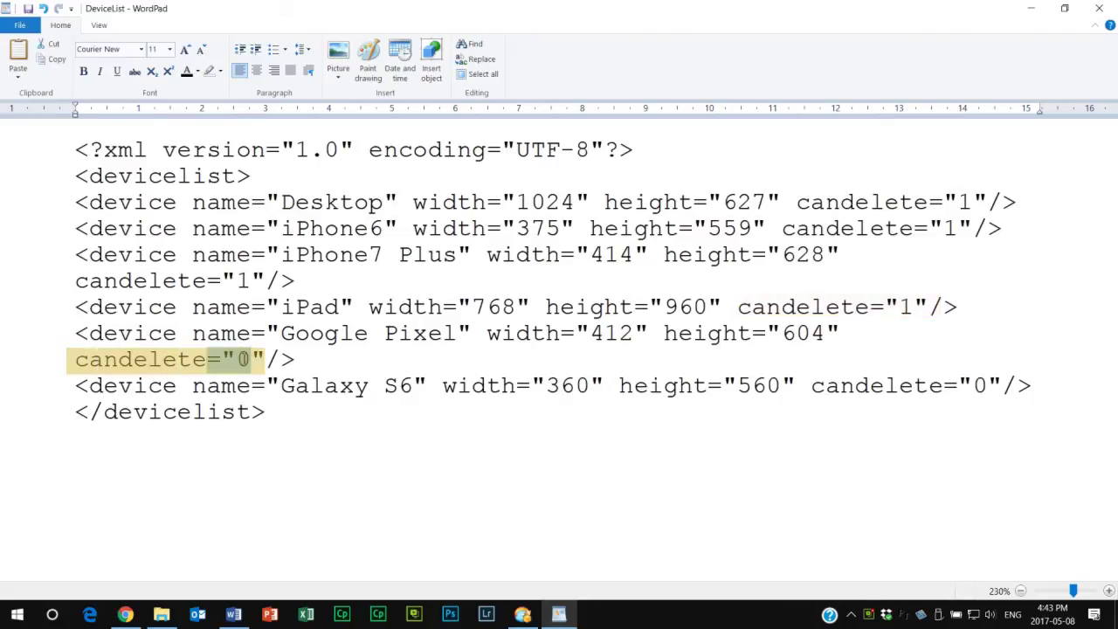
pyautogui.doubleClick(246, 360)
pyautogui.write('1')
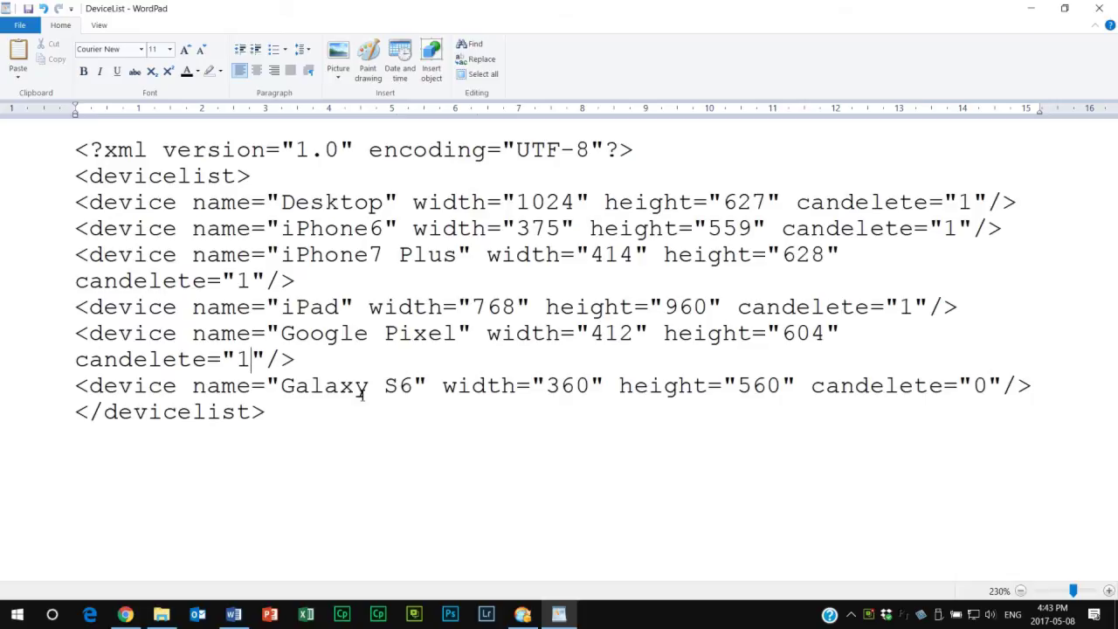
pyautogui.doubleClick(976, 385)
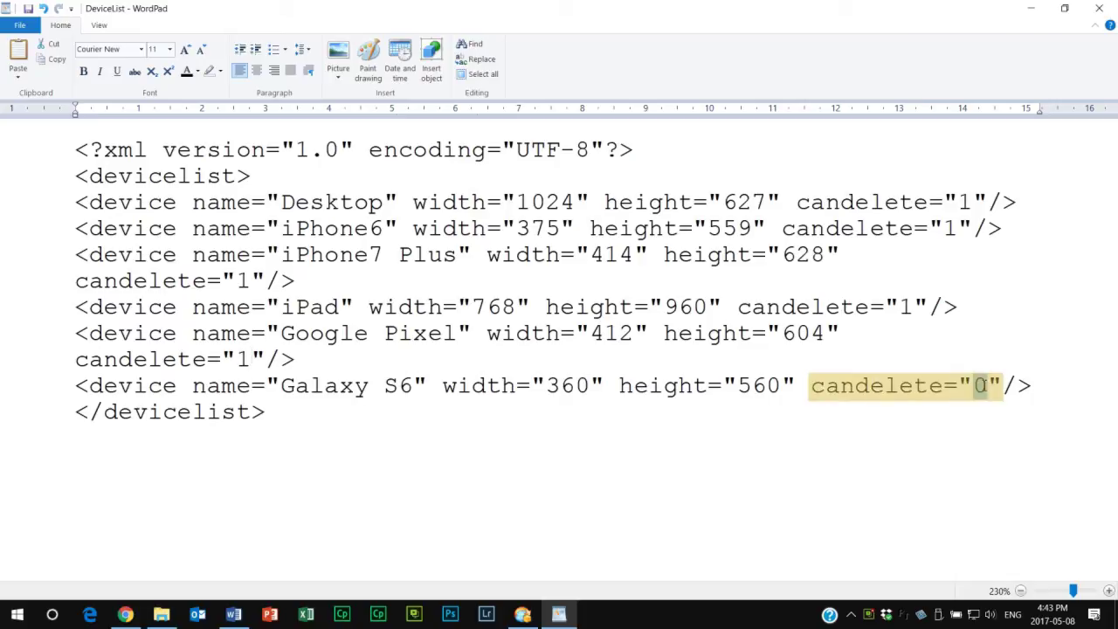
pyautogui.write('1')
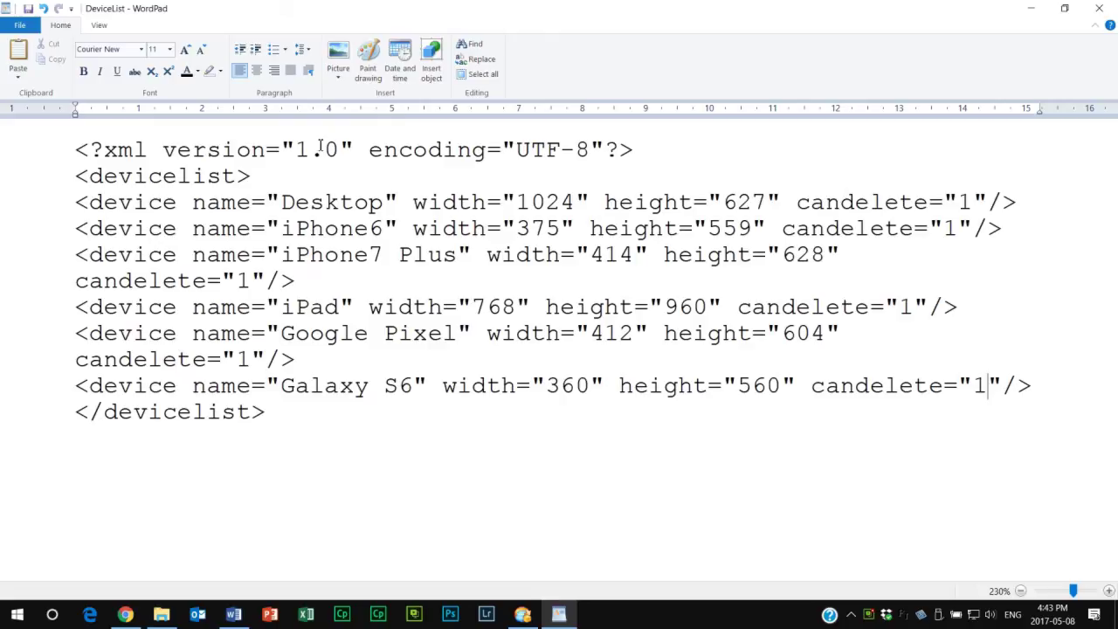
# - Save DeviceList to the Desktop with Save As, then minimize WordPad
pyautogui.click(20, 26)
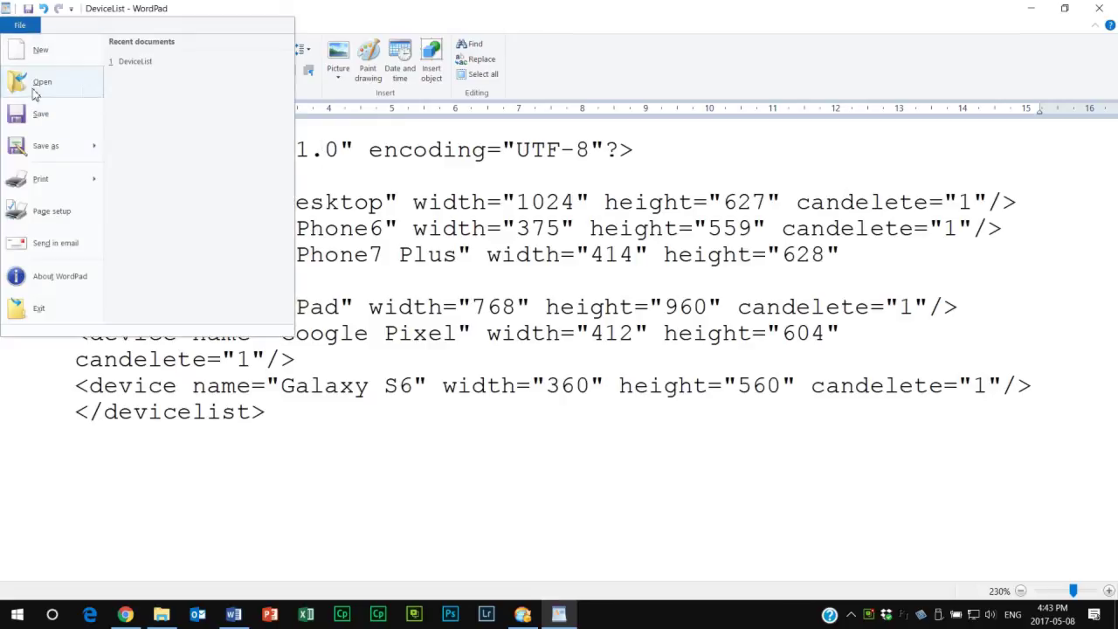
pyautogui.click(41, 150)
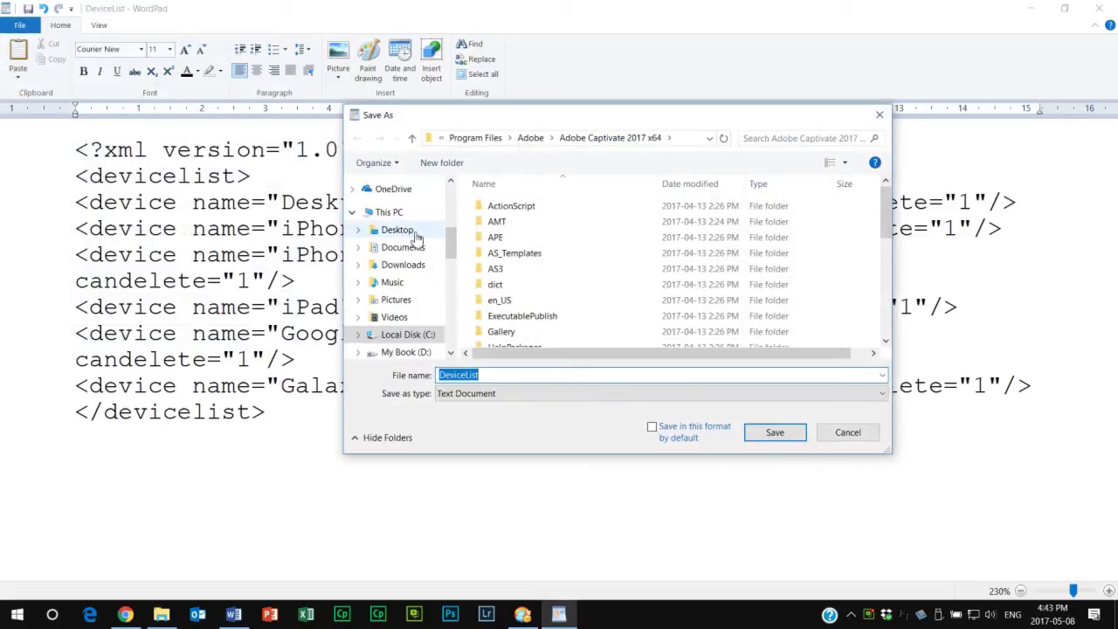
pyautogui.click(398, 230)
pyautogui.click(786, 436)
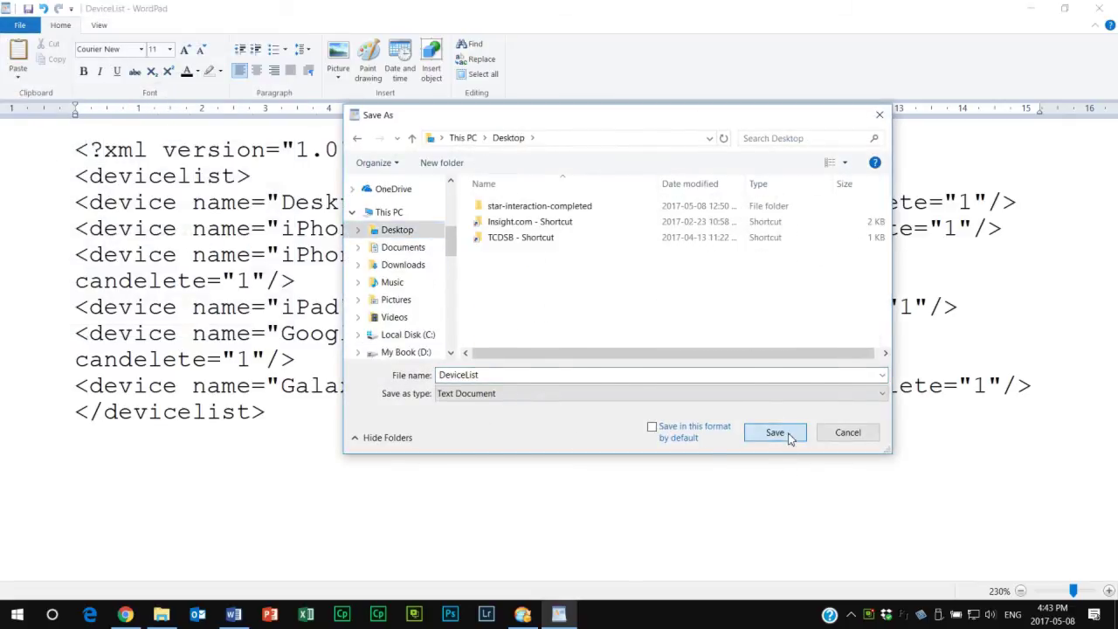
pyautogui.click(1035, 6)
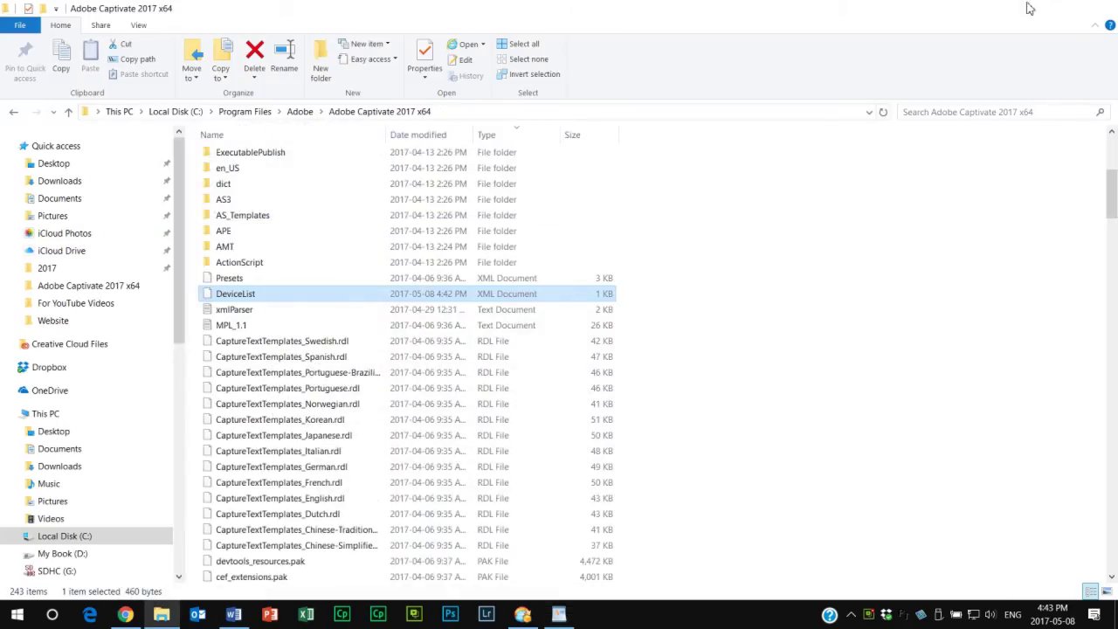
# - Copy the edited DeviceList file from the desktop
pyautogui.click(1030, 8)
pyautogui.rightClick(174, 38)
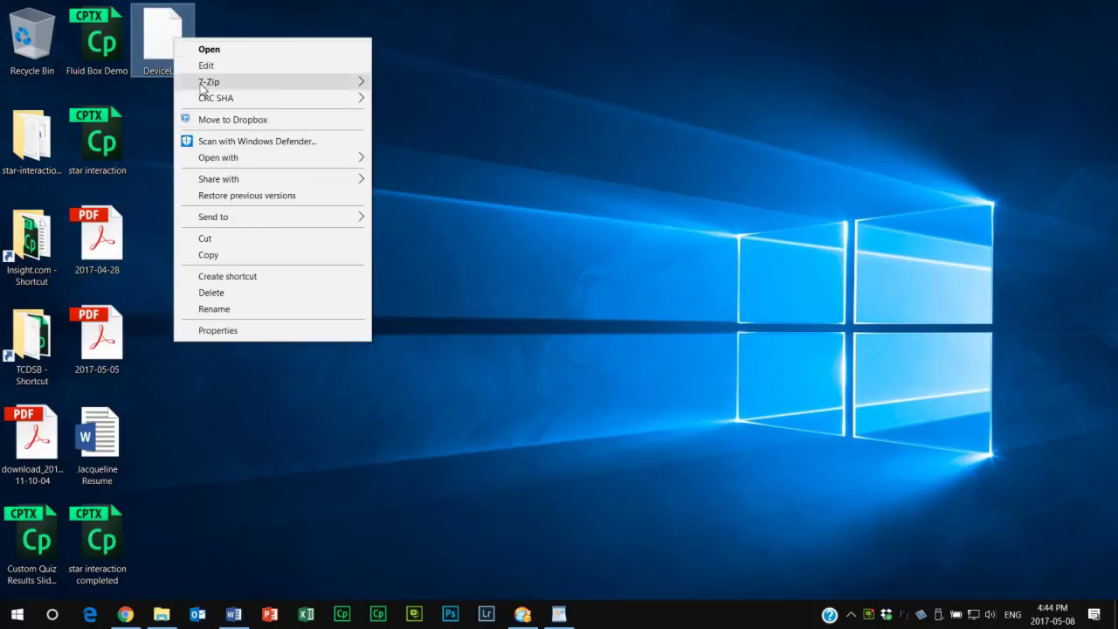
pyautogui.click(226, 254)
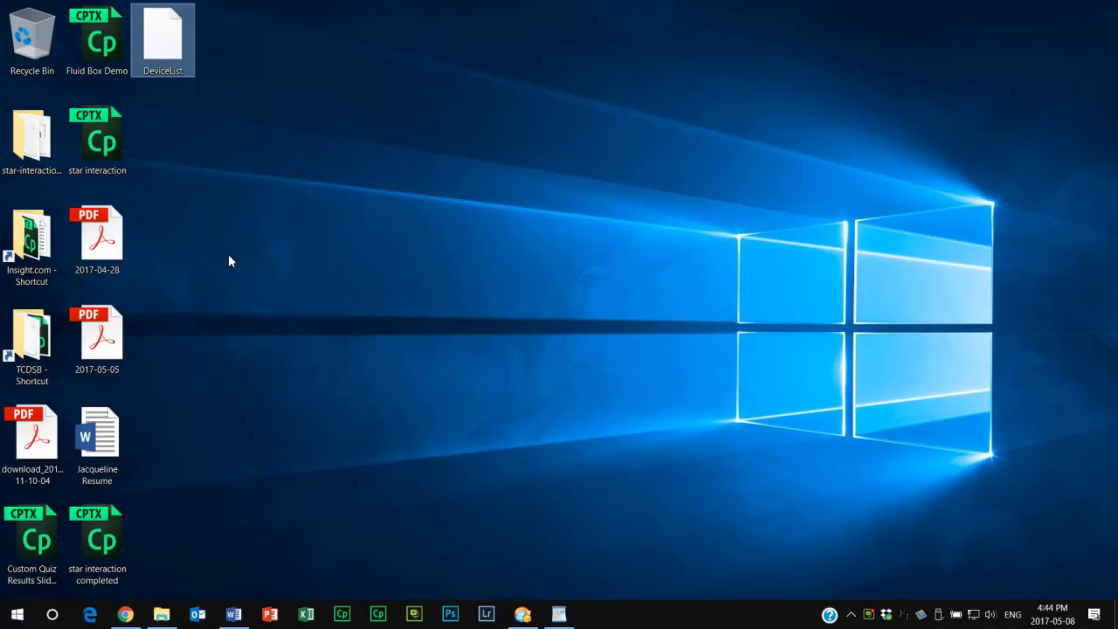
# - Paste it into the Adobe Captivate 2017 x64 folder, replacing DeviceList.xml with administrator permission
pyautogui.click(162, 614)
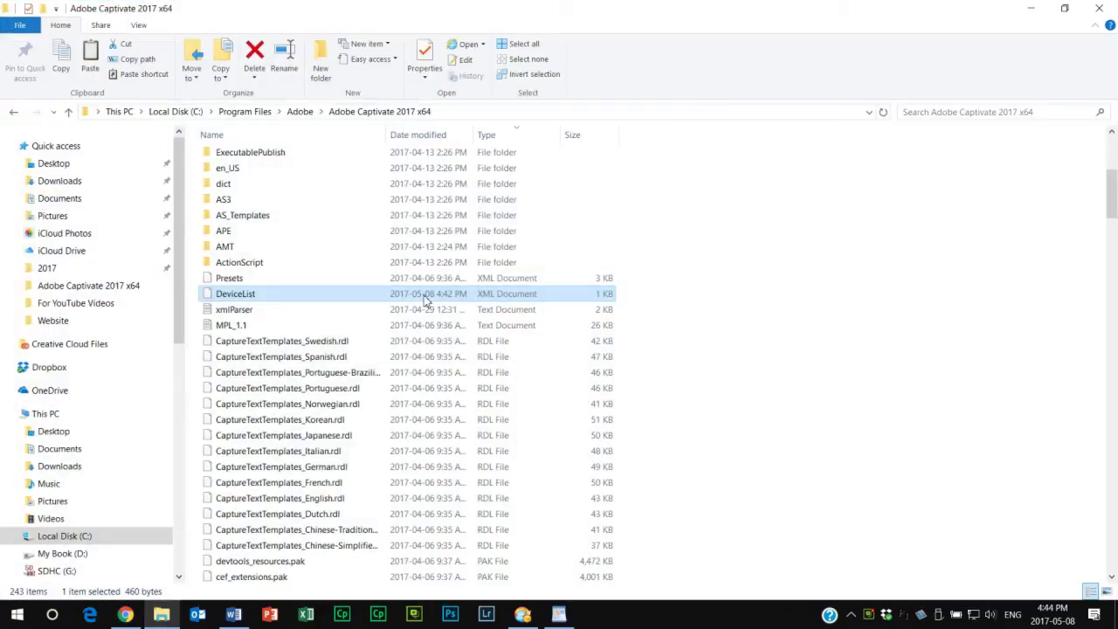
pyautogui.click(738, 340)
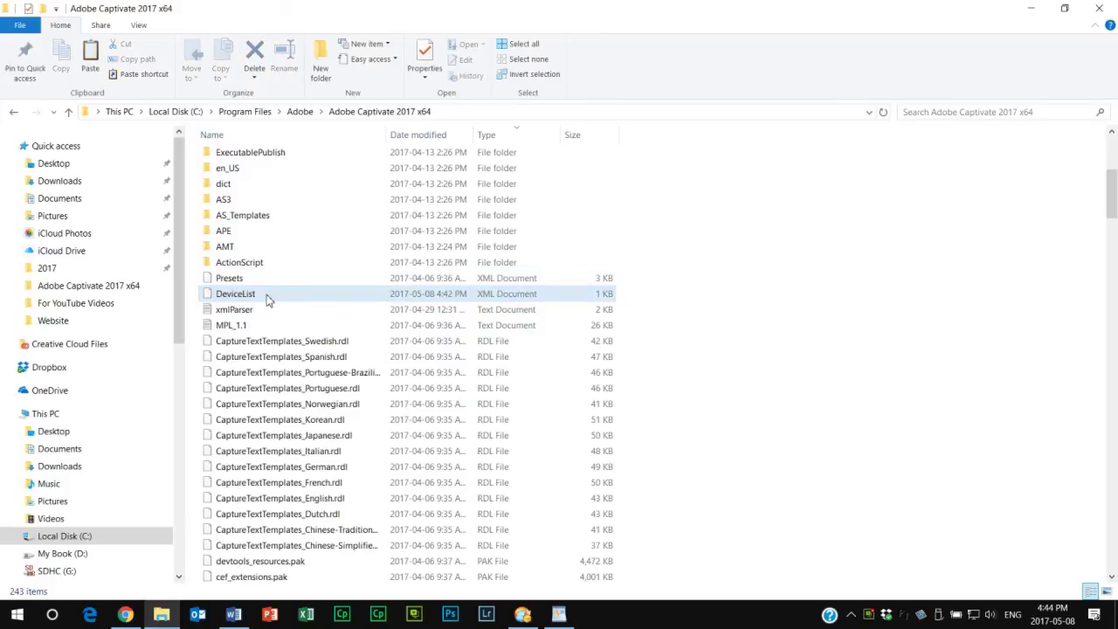
pyautogui.rightClick(743, 311)
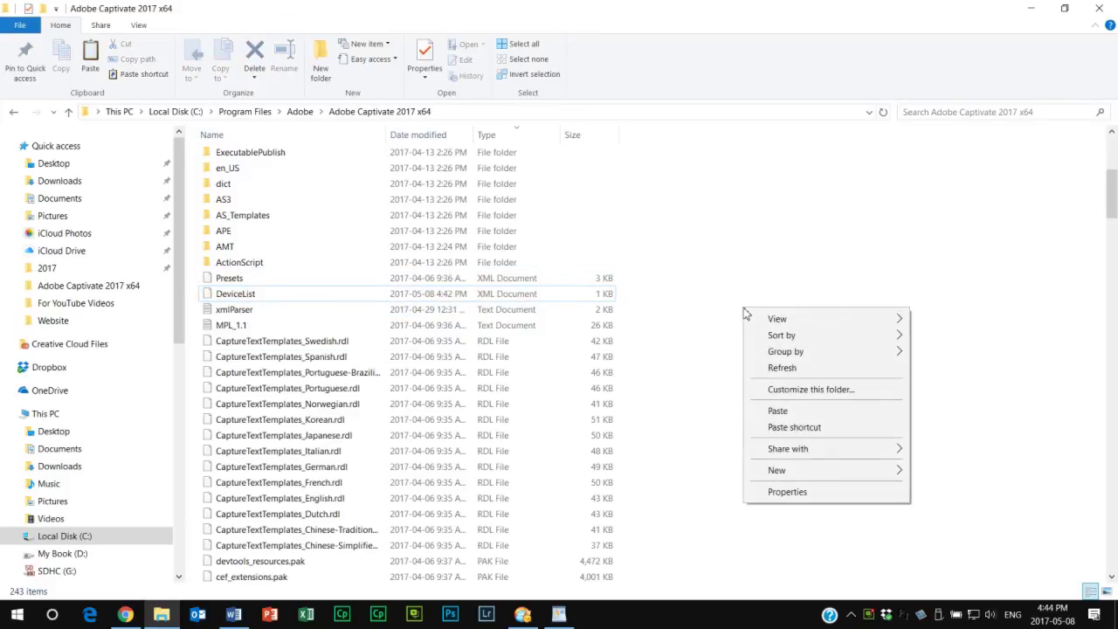
pyautogui.click(800, 411)
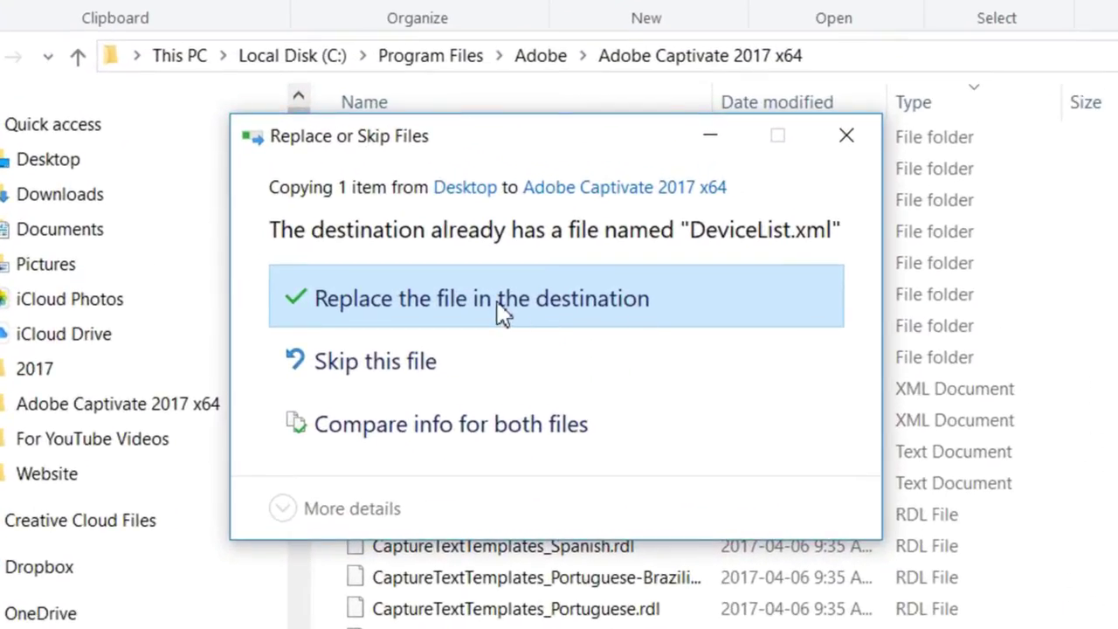
pyautogui.click(470, 301)
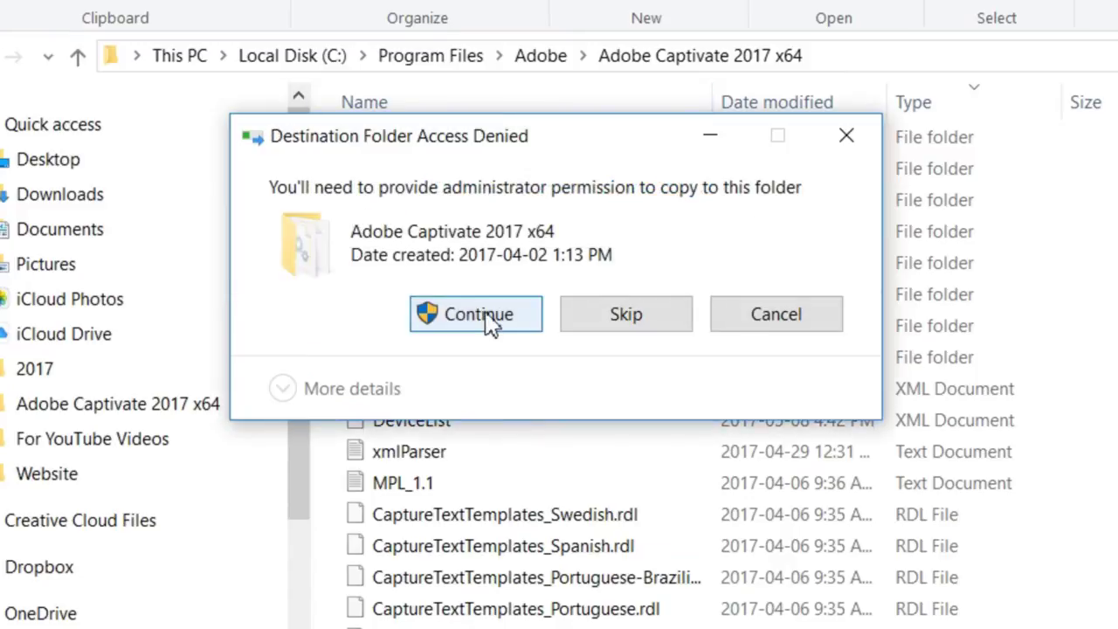
pyautogui.click(490, 321)
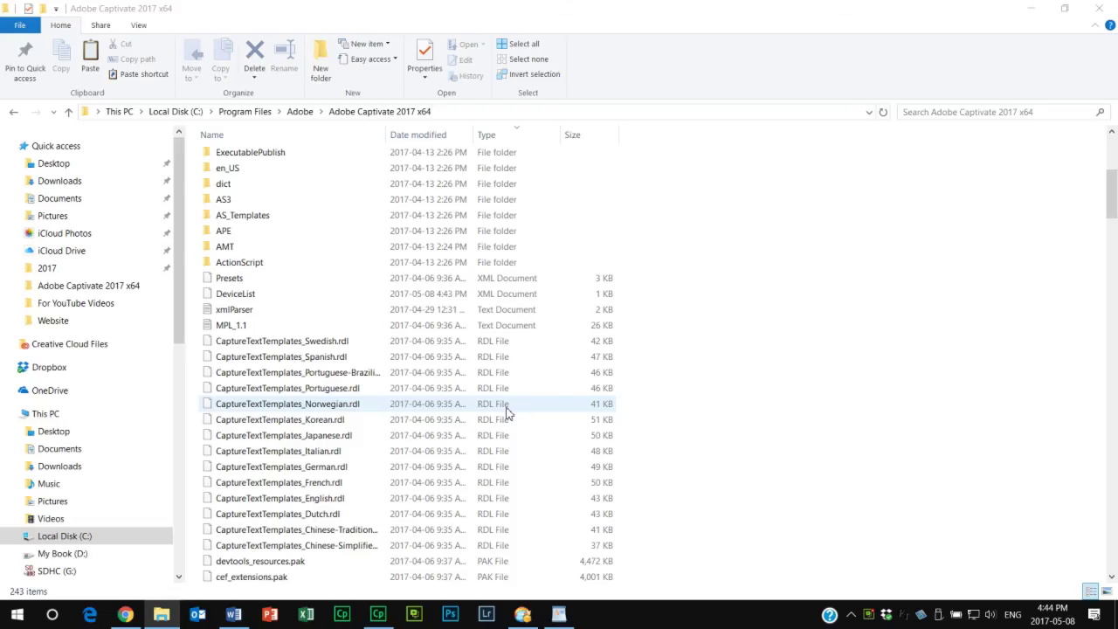
# - Create a new responsive project in Captivate
pyautogui.hotkey('alt', 'Tab')
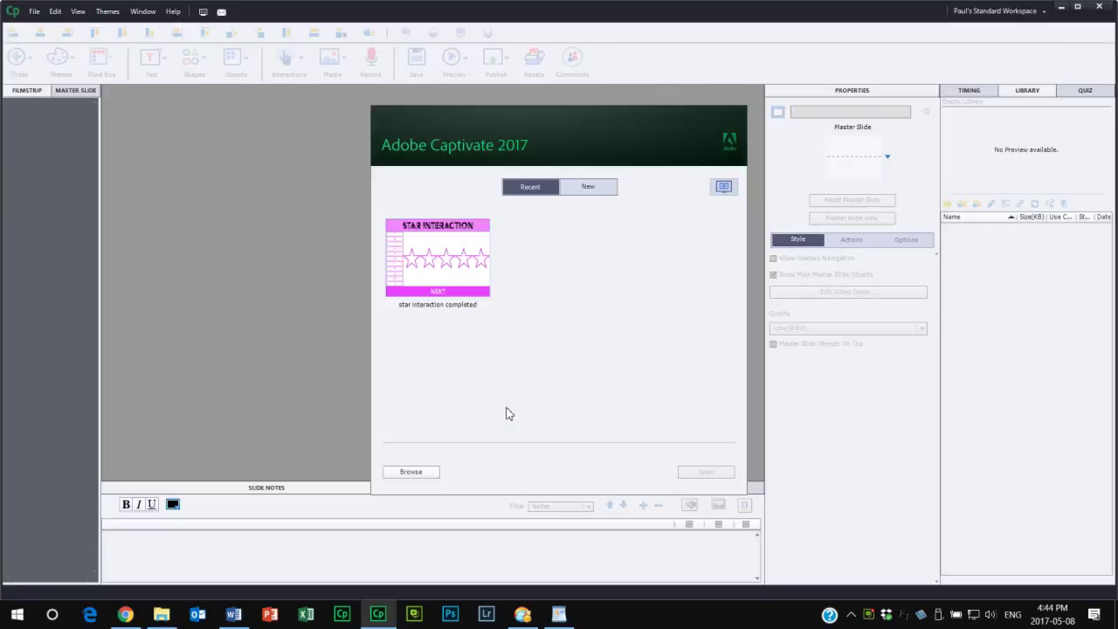
pyautogui.click(594, 193)
pyautogui.doubleClick(455, 265)
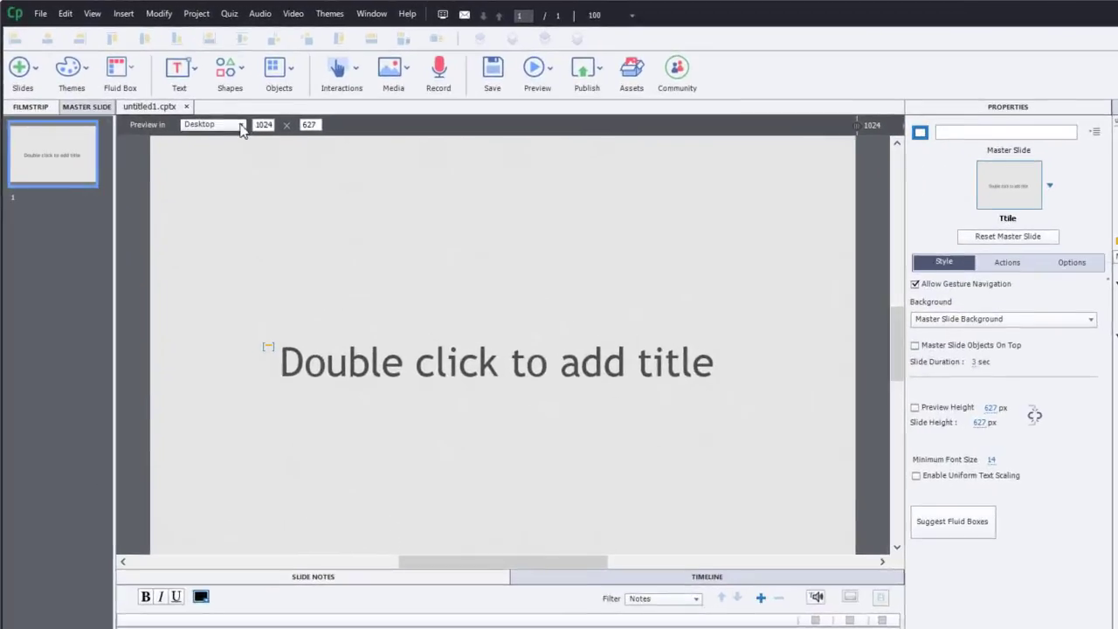
# - Preview at iPhone6, Desktop, iPhone7 Plus and finally Galaxy S6 (360 x 560)
pyautogui.click(212, 114)
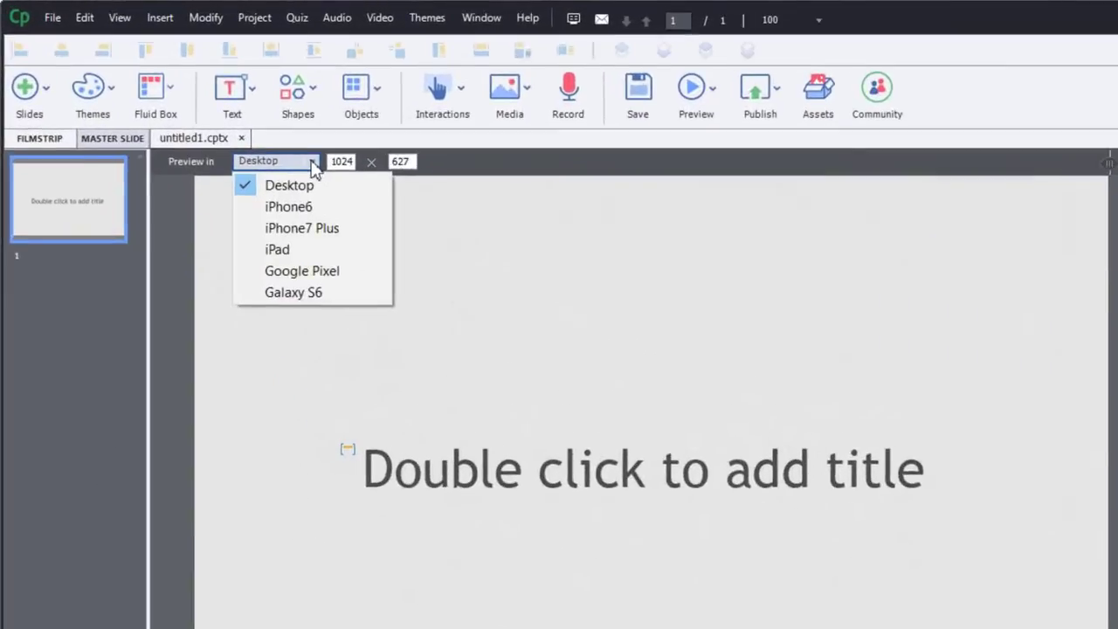
pyautogui.click(306, 209)
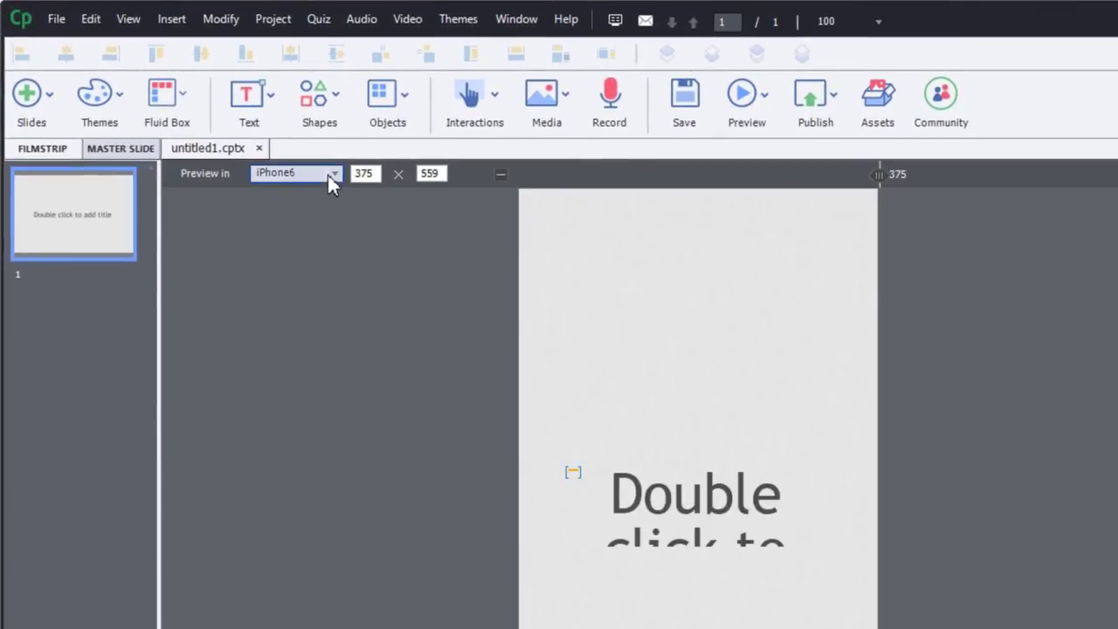
pyautogui.click(328, 175)
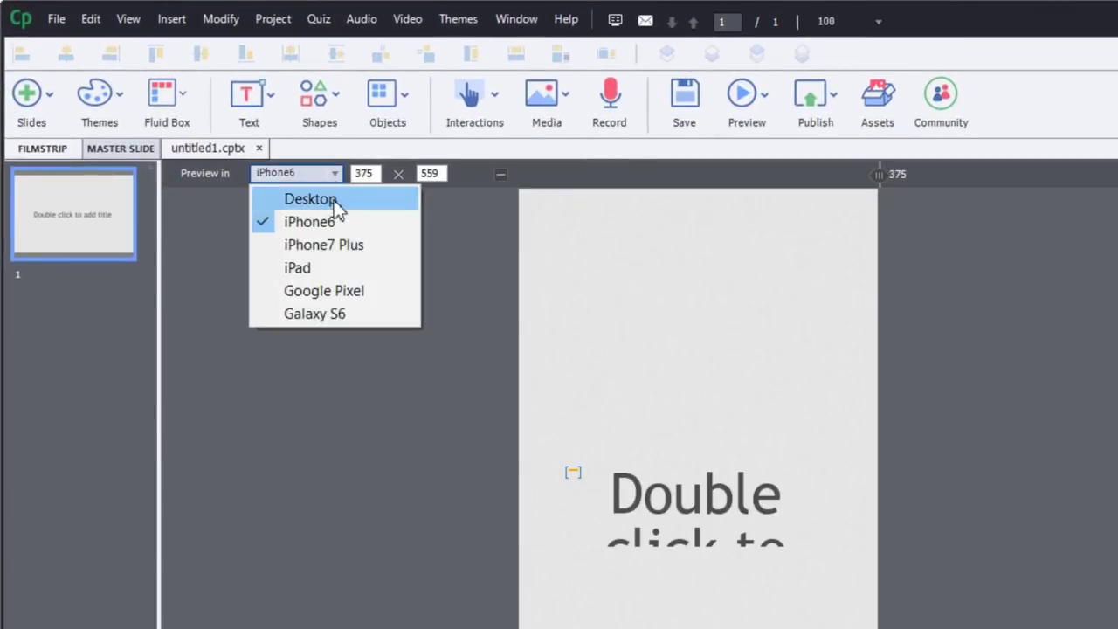
pyautogui.click(335, 199)
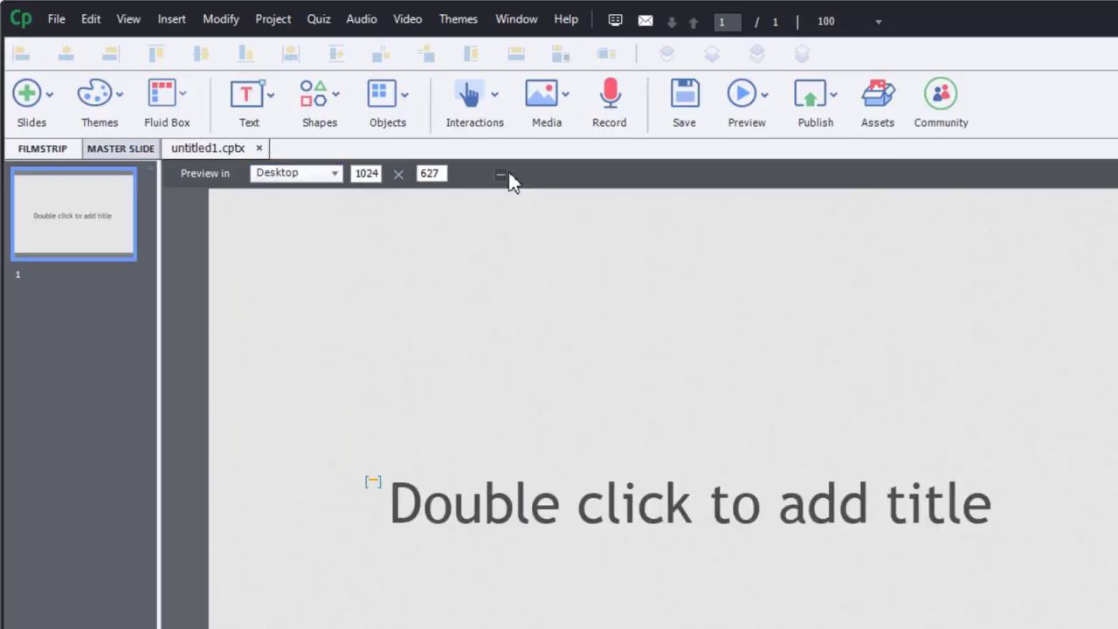
pyautogui.click(307, 175)
pyautogui.click(320, 248)
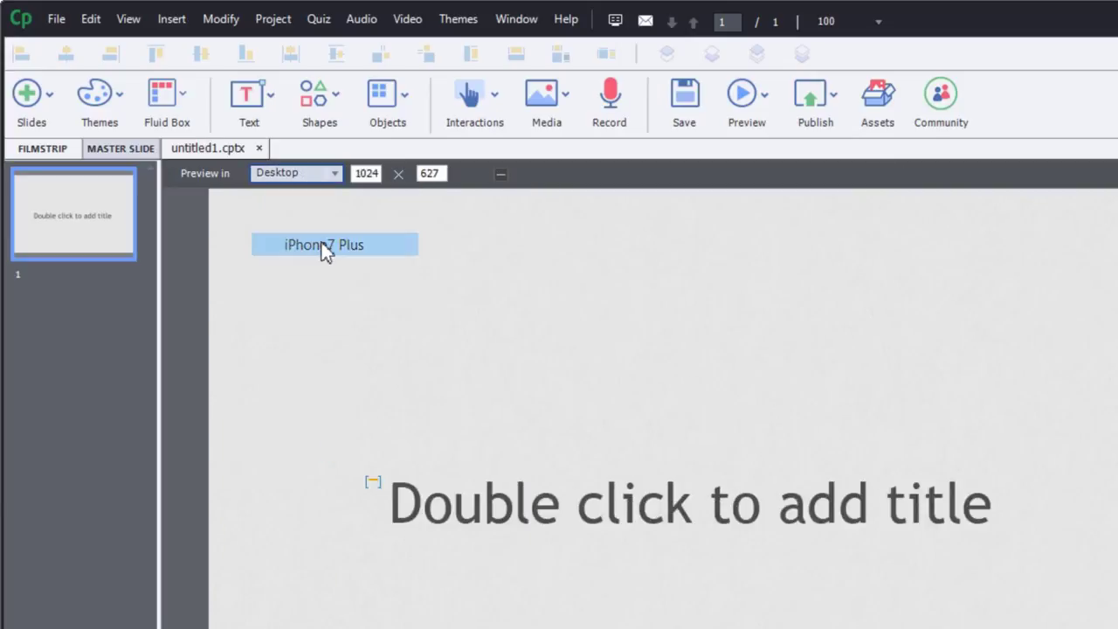
pyautogui.click(321, 180)
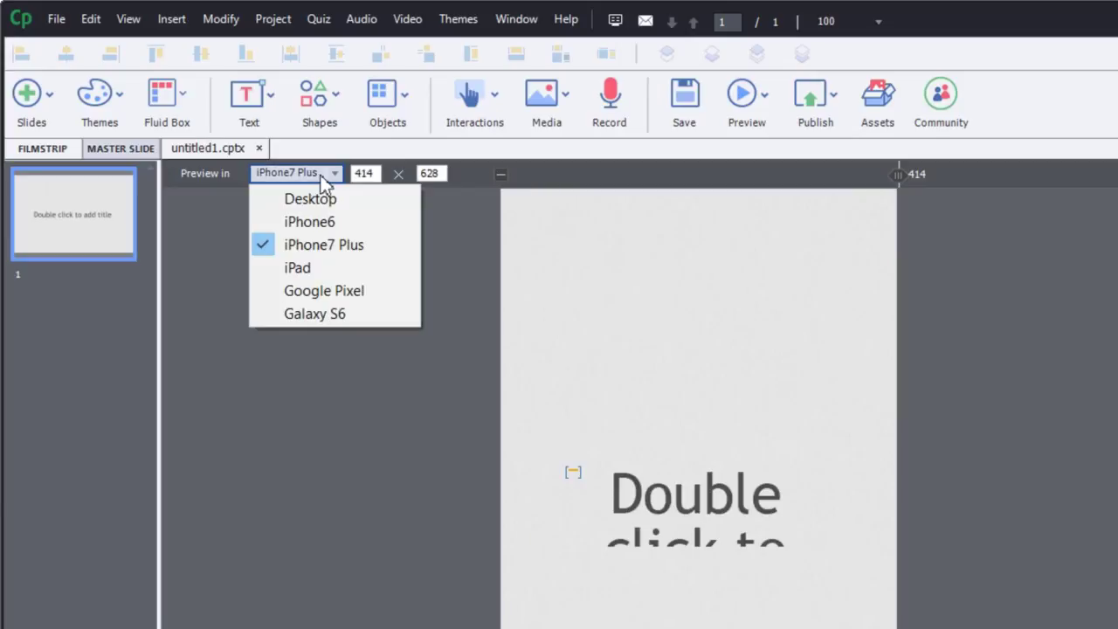
pyautogui.click(338, 313)
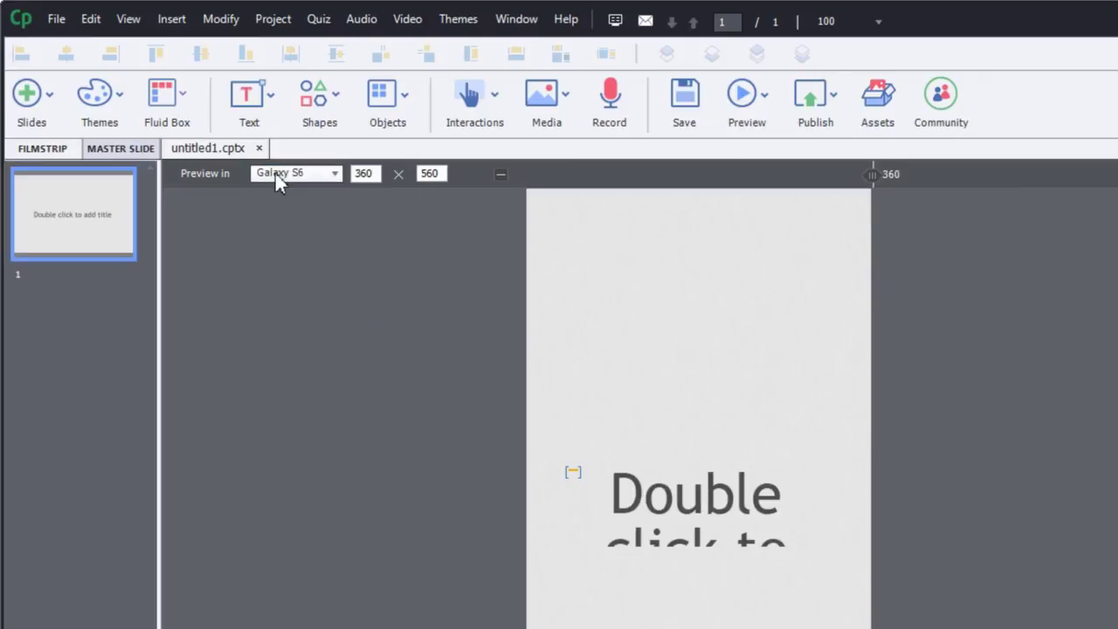
# - Delete the Galaxy S6, Google Pixel and iPad preview devices, confirming each deletion
pyautogui.click(501, 174)
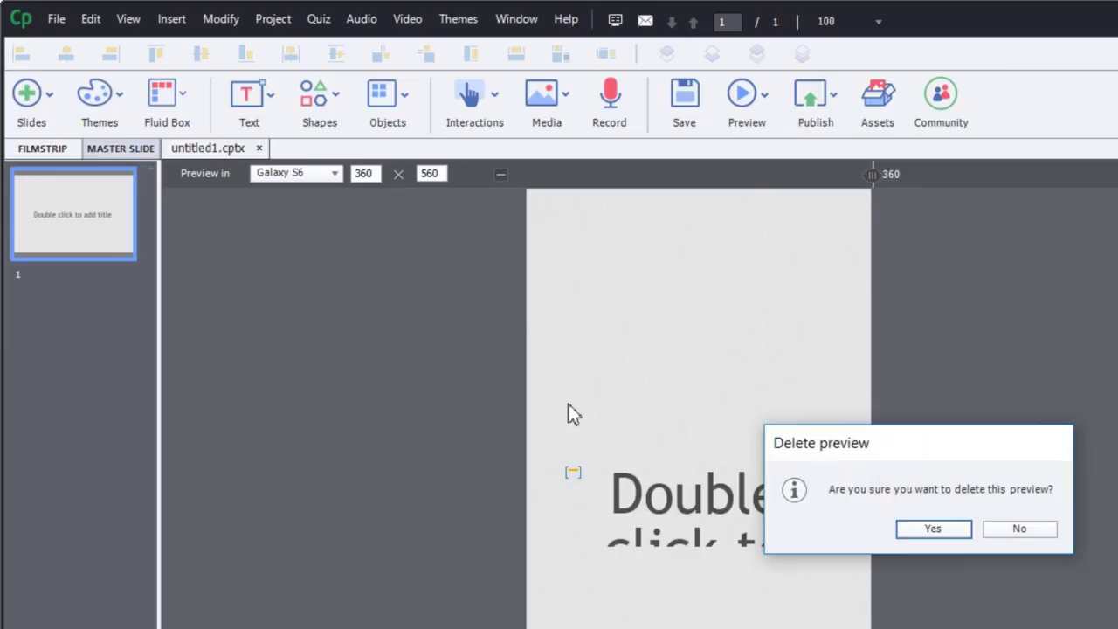
pyautogui.click(939, 533)
pyautogui.click(326, 174)
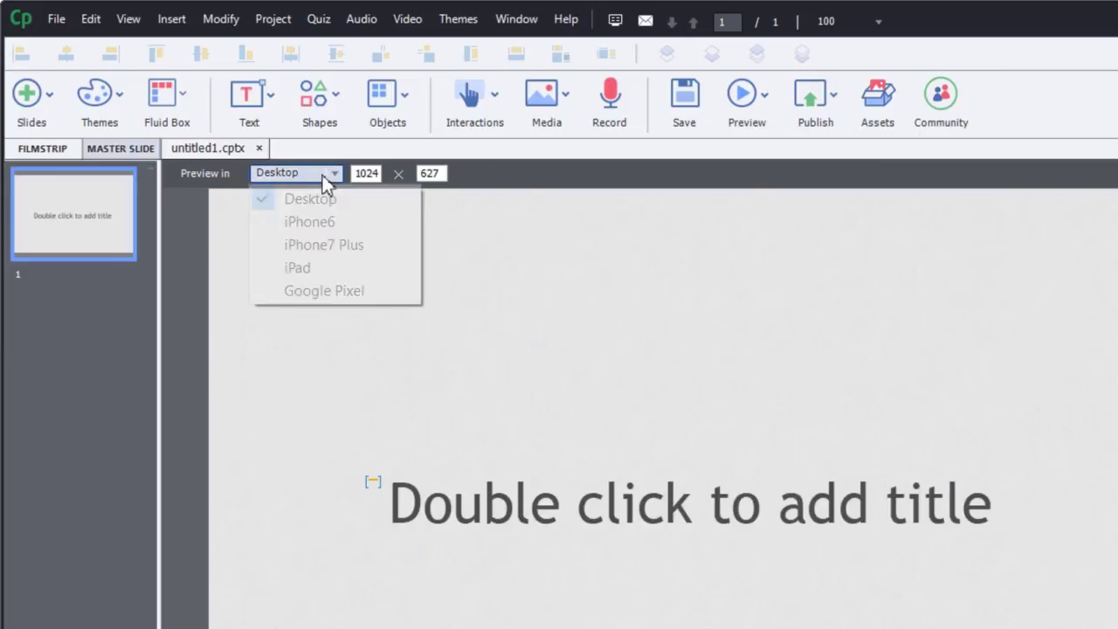
pyautogui.click(347, 296)
pyautogui.click(502, 174)
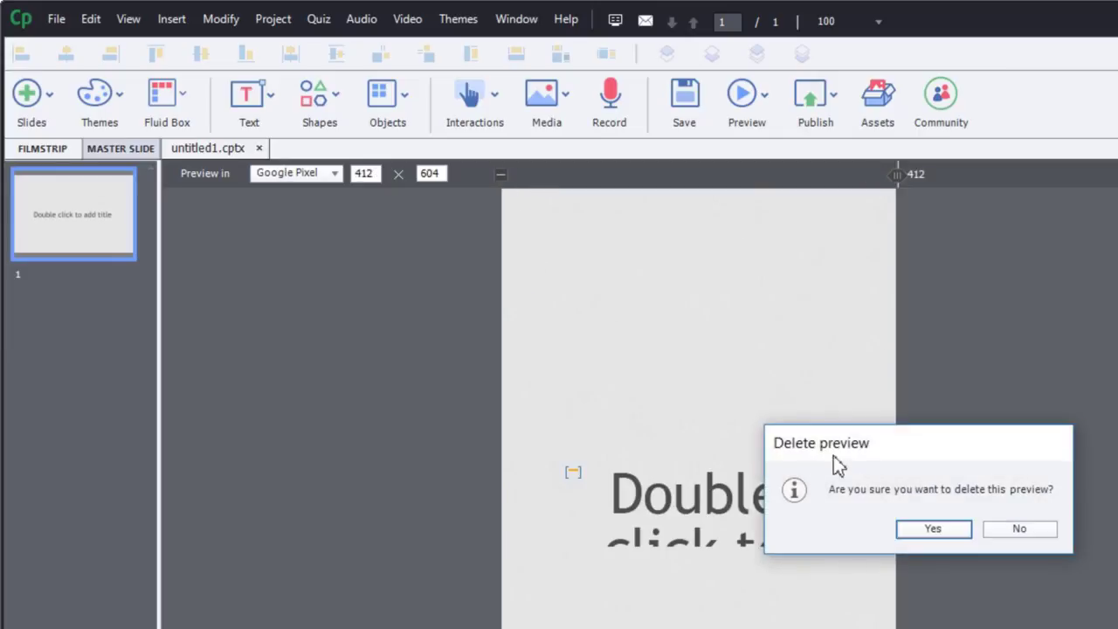
pyautogui.click(929, 531)
pyautogui.click(297, 174)
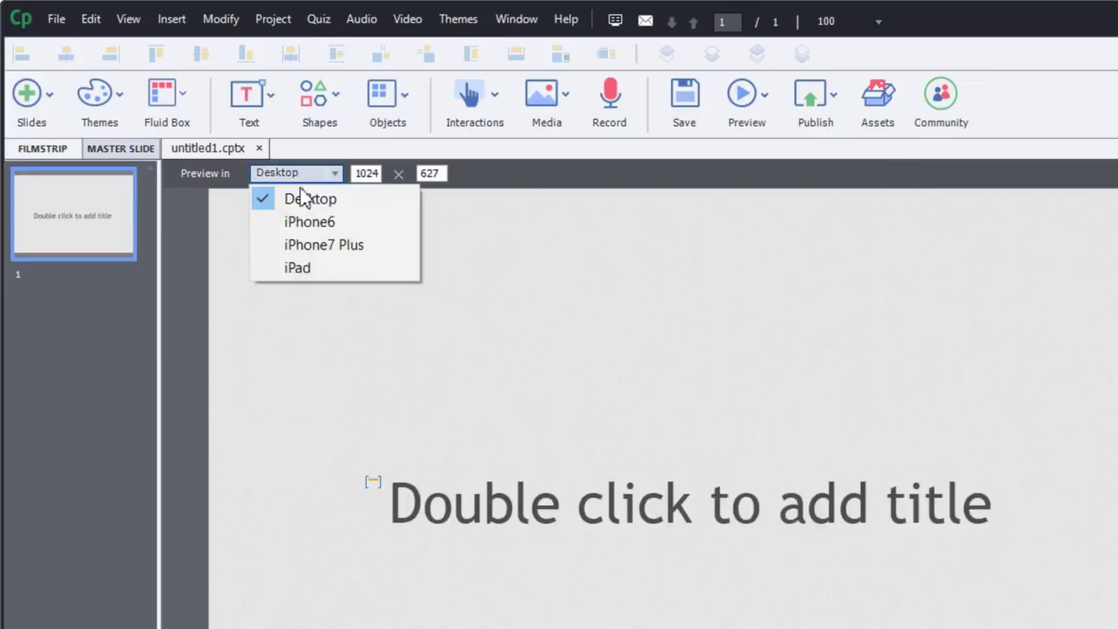
pyautogui.click(326, 273)
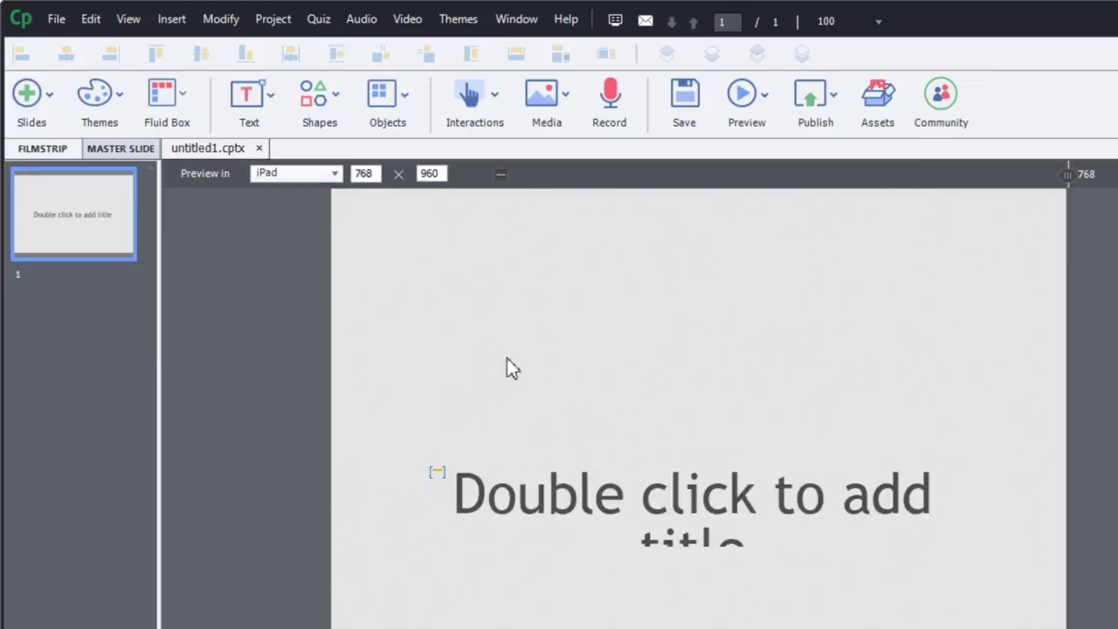
pyautogui.click(504, 181)
pyautogui.click(929, 529)
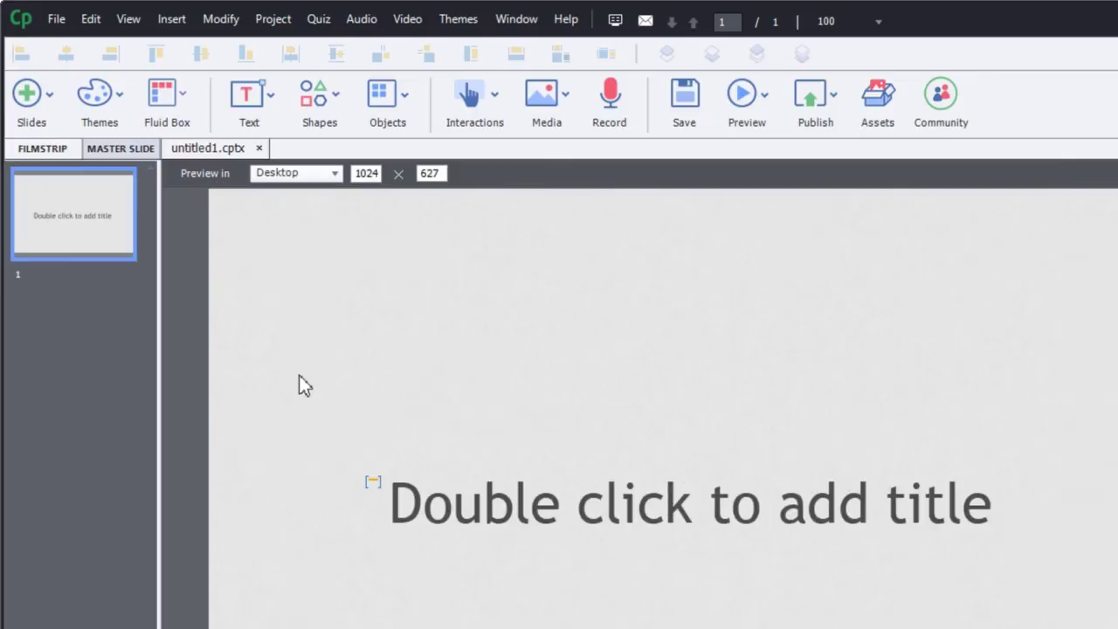